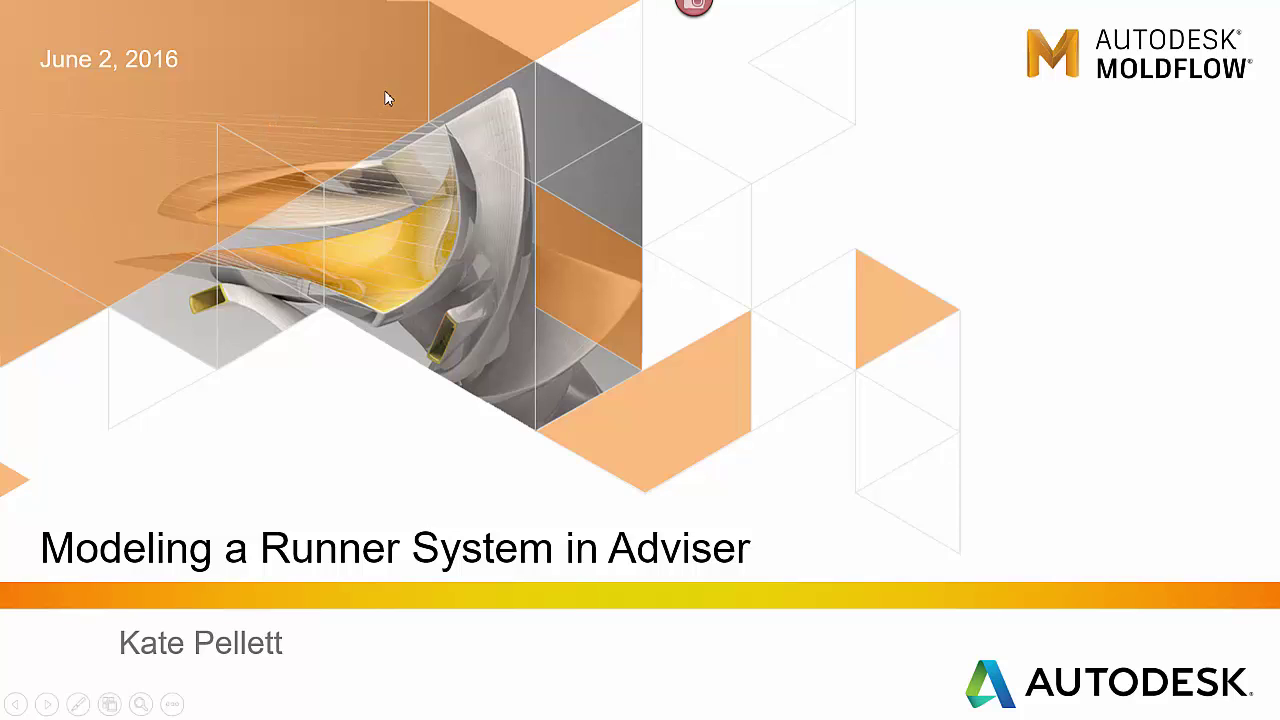
Step: Display the Gating suitability result, then open the Shroud_study_1 study from the project tree
key("alt+Tab")
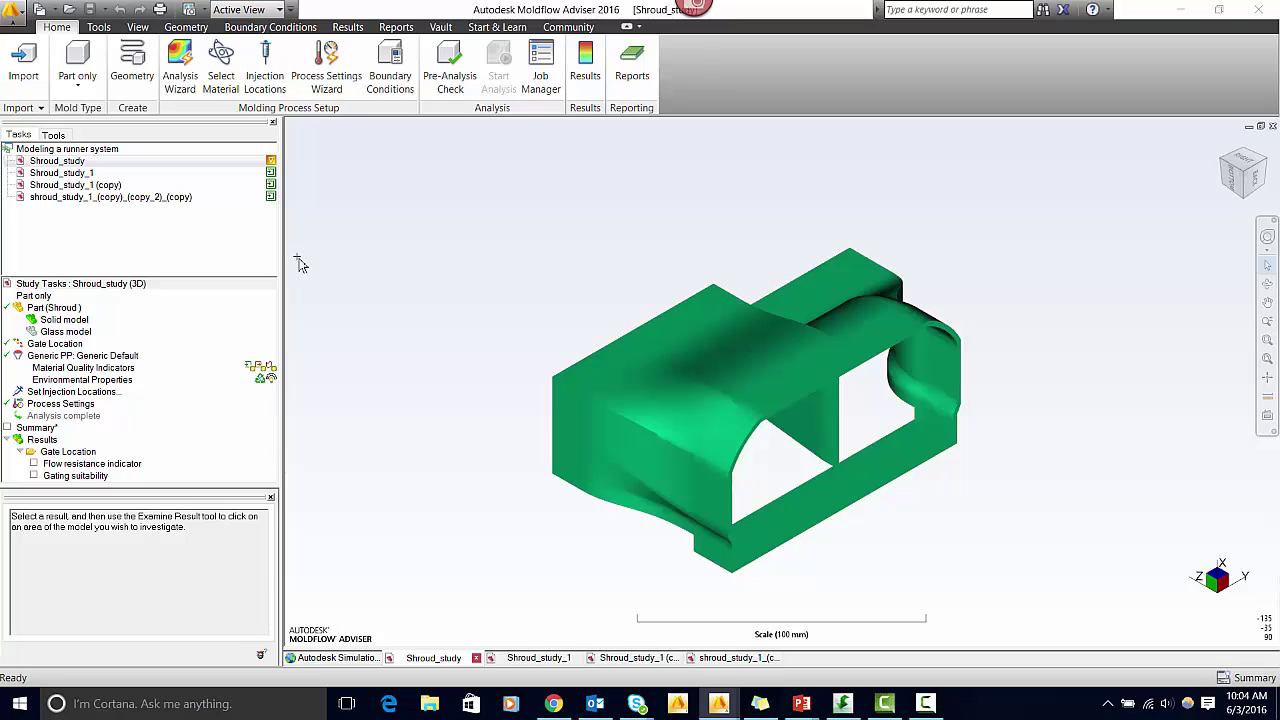
left_click(34, 477)
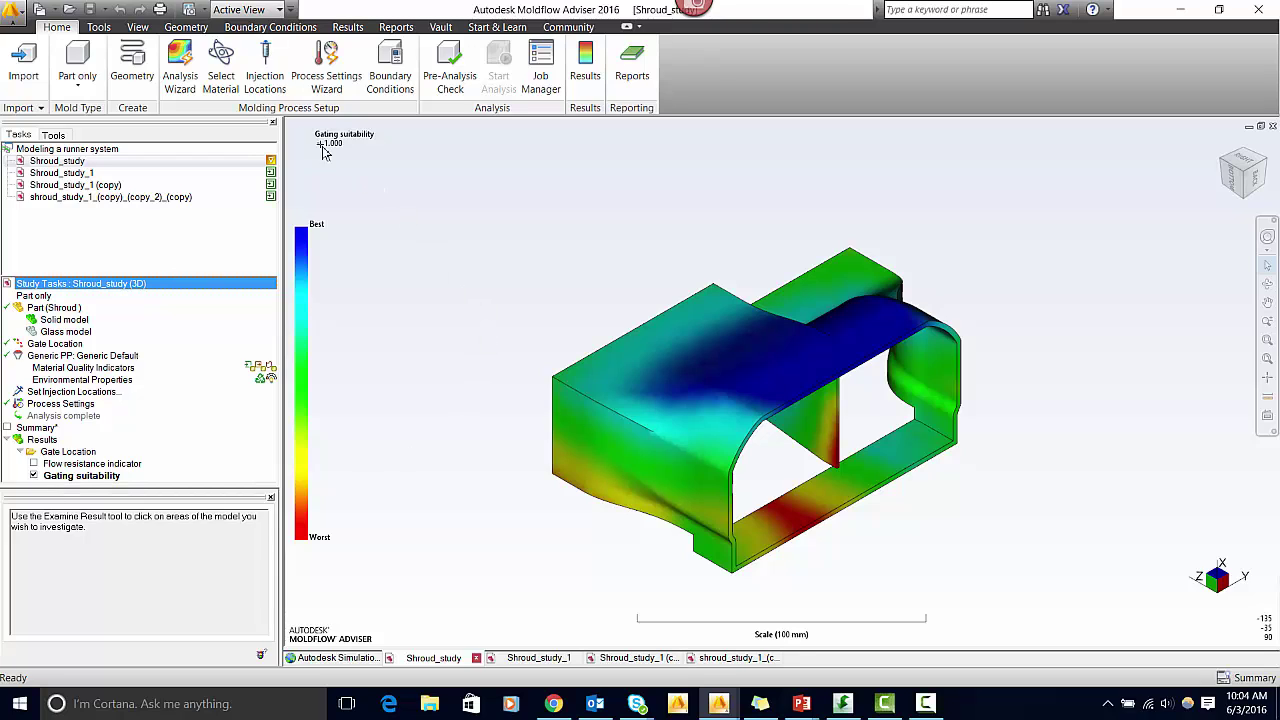
double_click(165, 176)
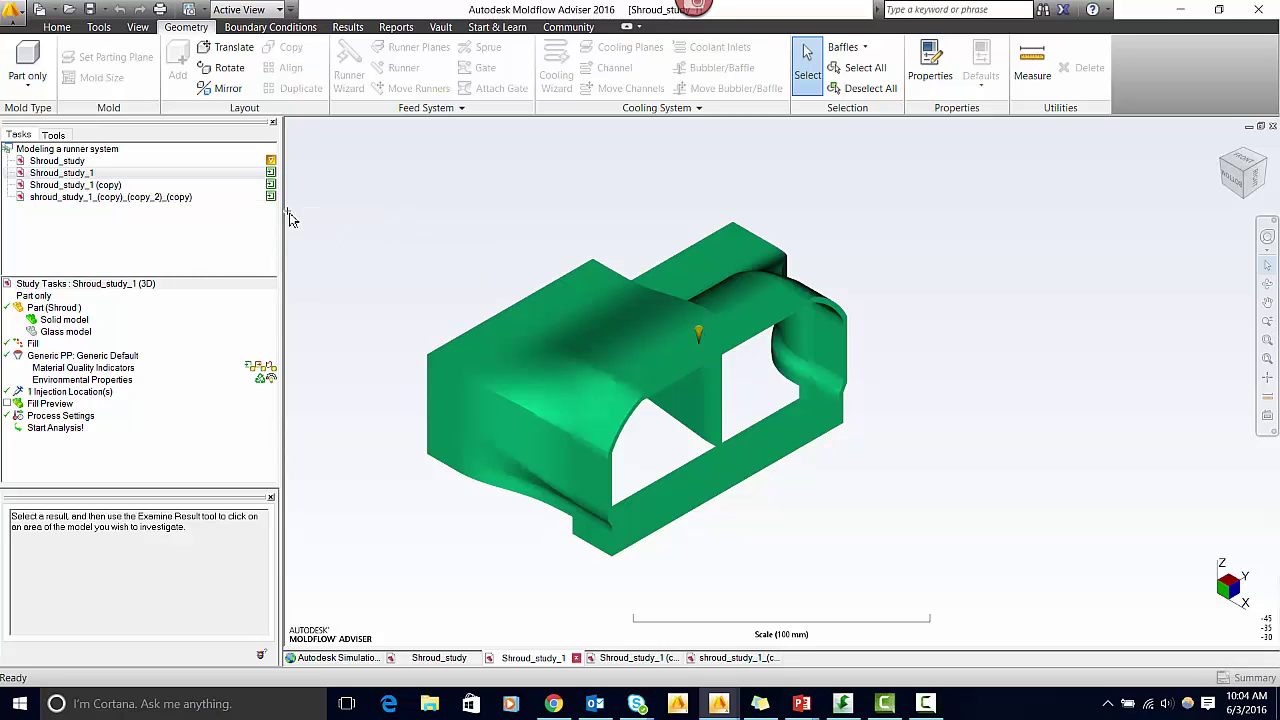
Step: Run the Fill Preview and play its animation on the Results tab
left_click(8, 404)
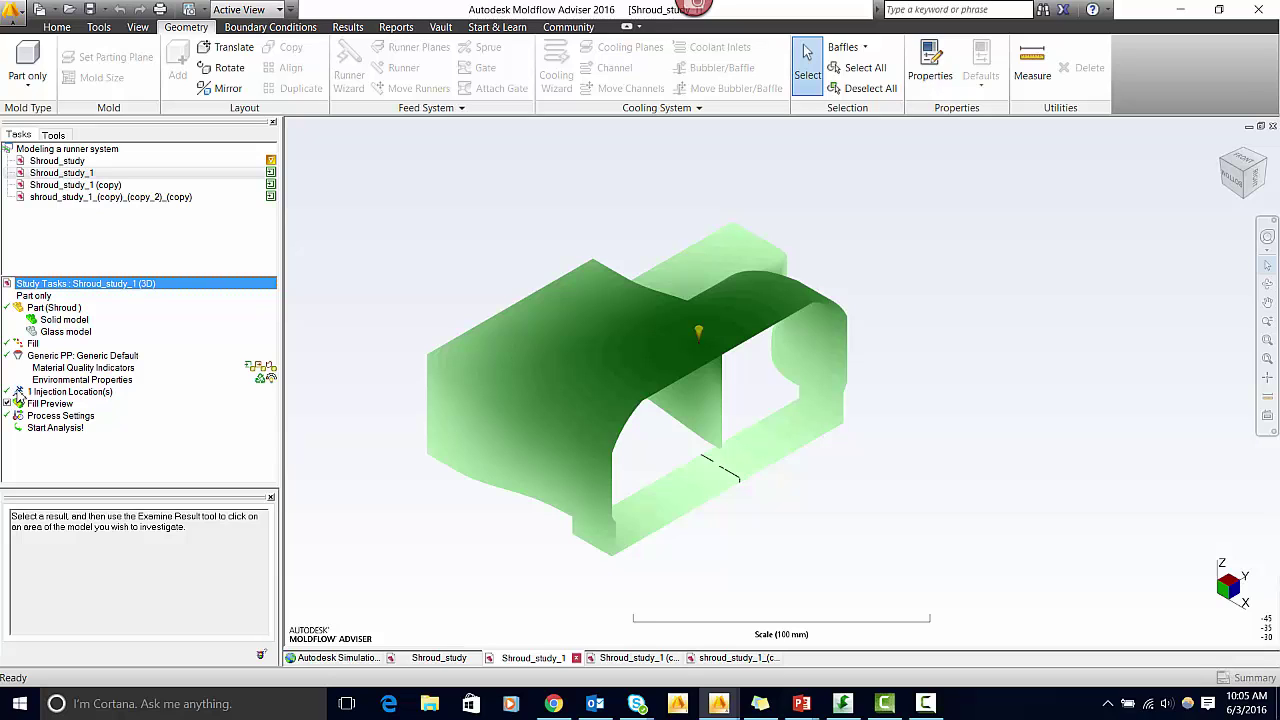
left_click(347, 27)
left_click(477, 57)
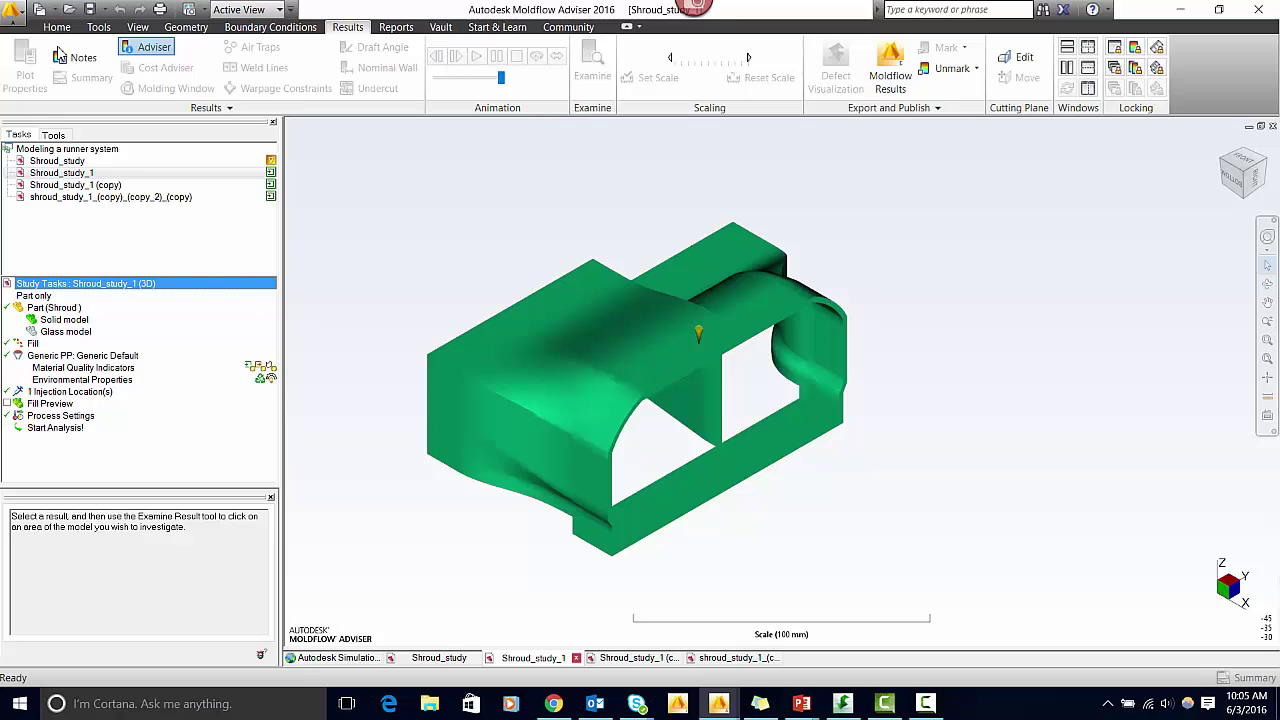
Step: Set the mold type to Single cavity on the Geometry tab
left_click(174, 30)
left_click(32, 72)
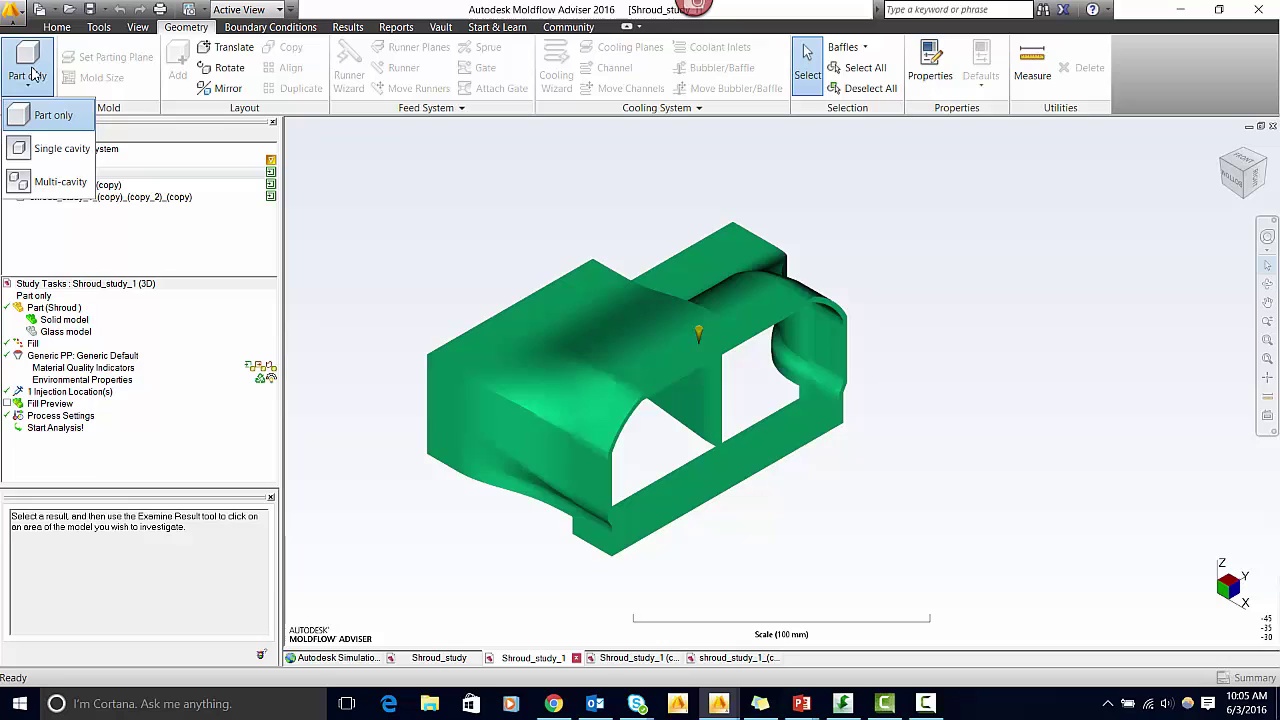
left_click(48, 149)
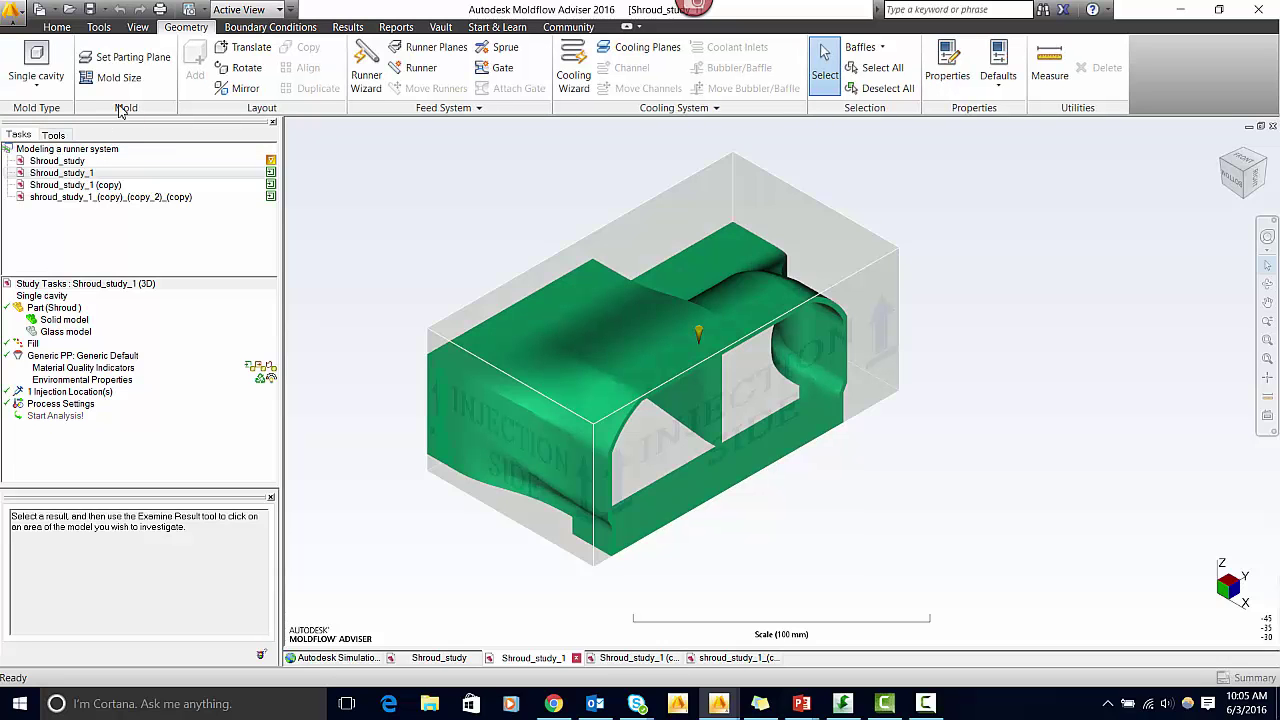
Step: Move the parting plane up to the top of the part, about -112 mm Z depth
left_click(138, 60)
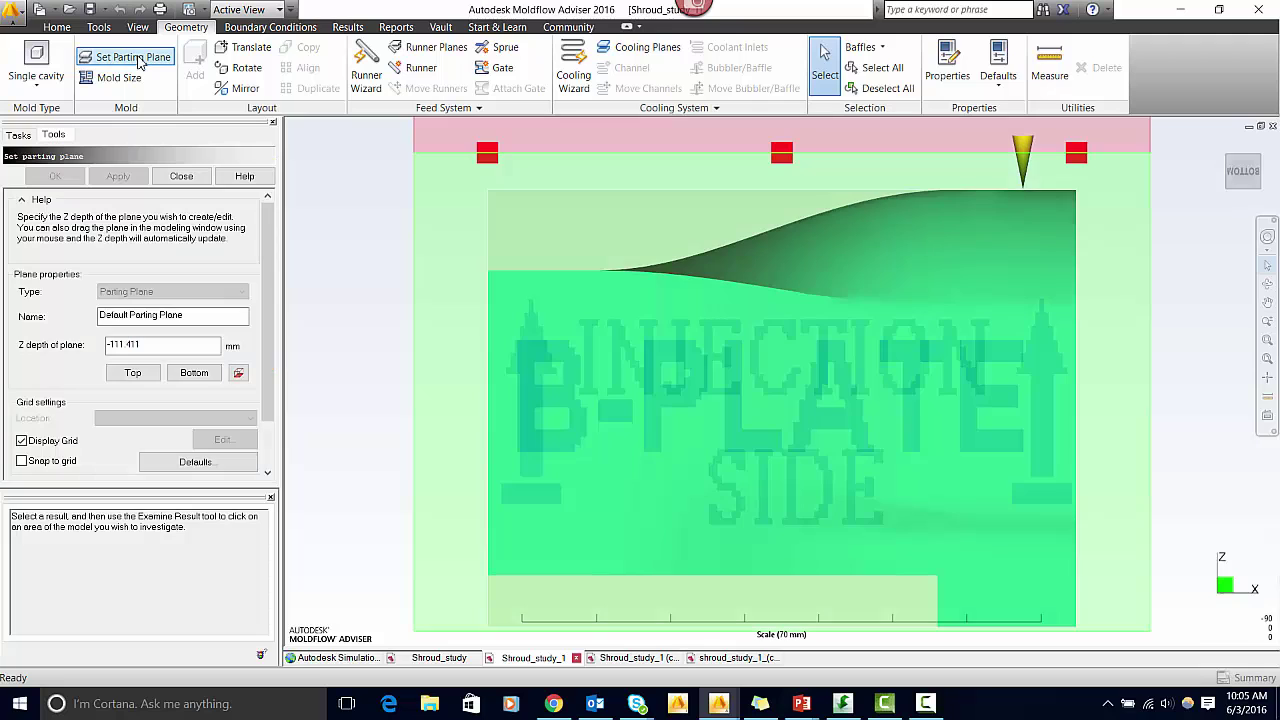
left_click(1188, 302)
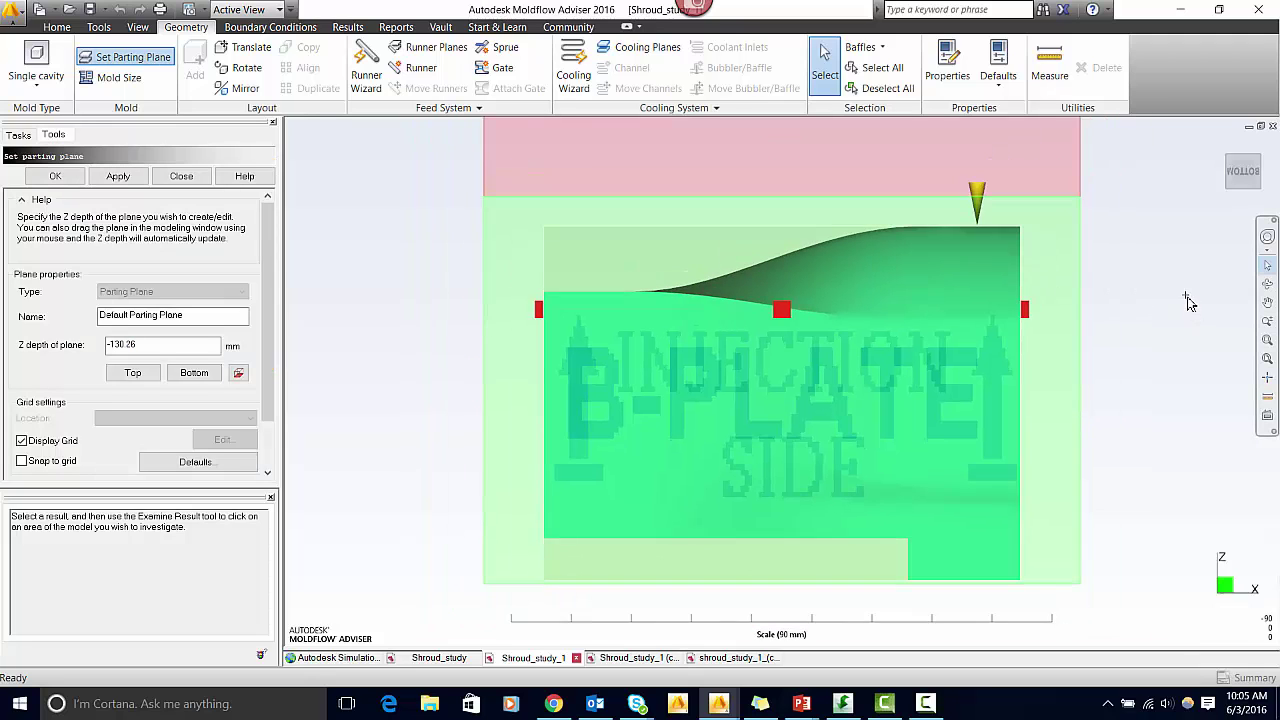
left_click_drag(781, 335, 785, 267)
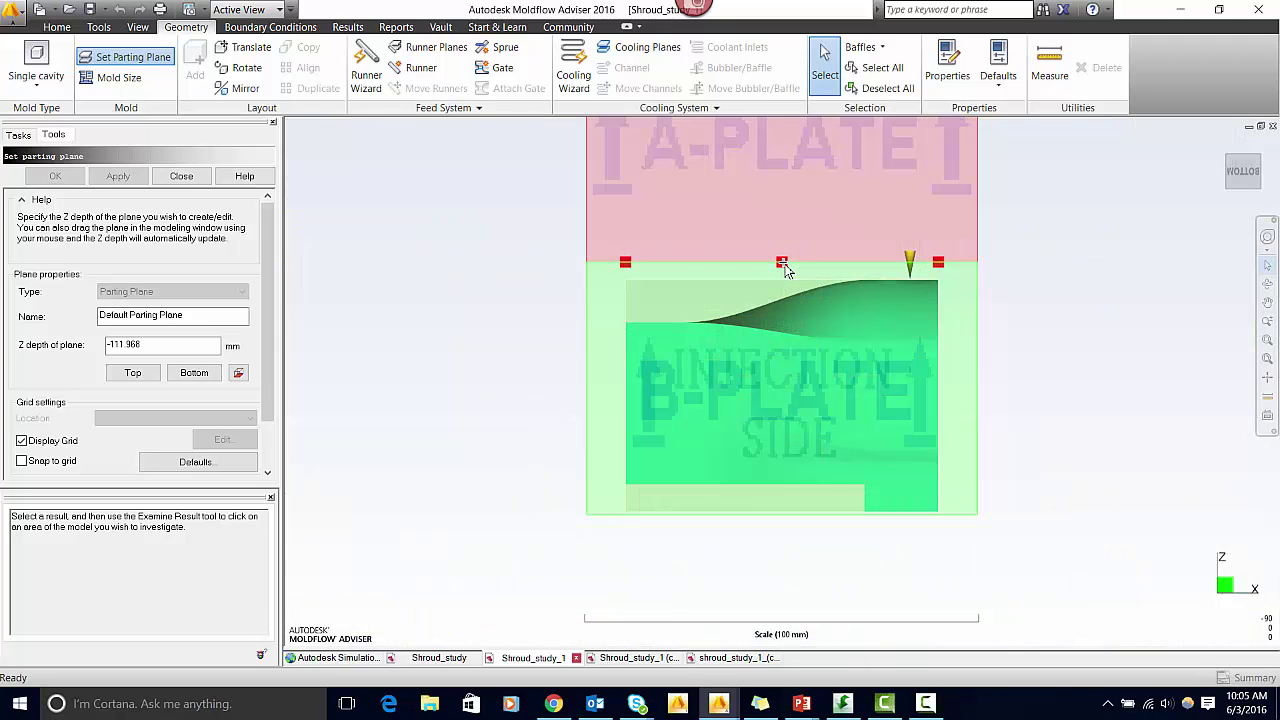
left_click(184, 177)
Step: Review the mold size, then start gate creation for Injection Location 1
left_click(110, 78)
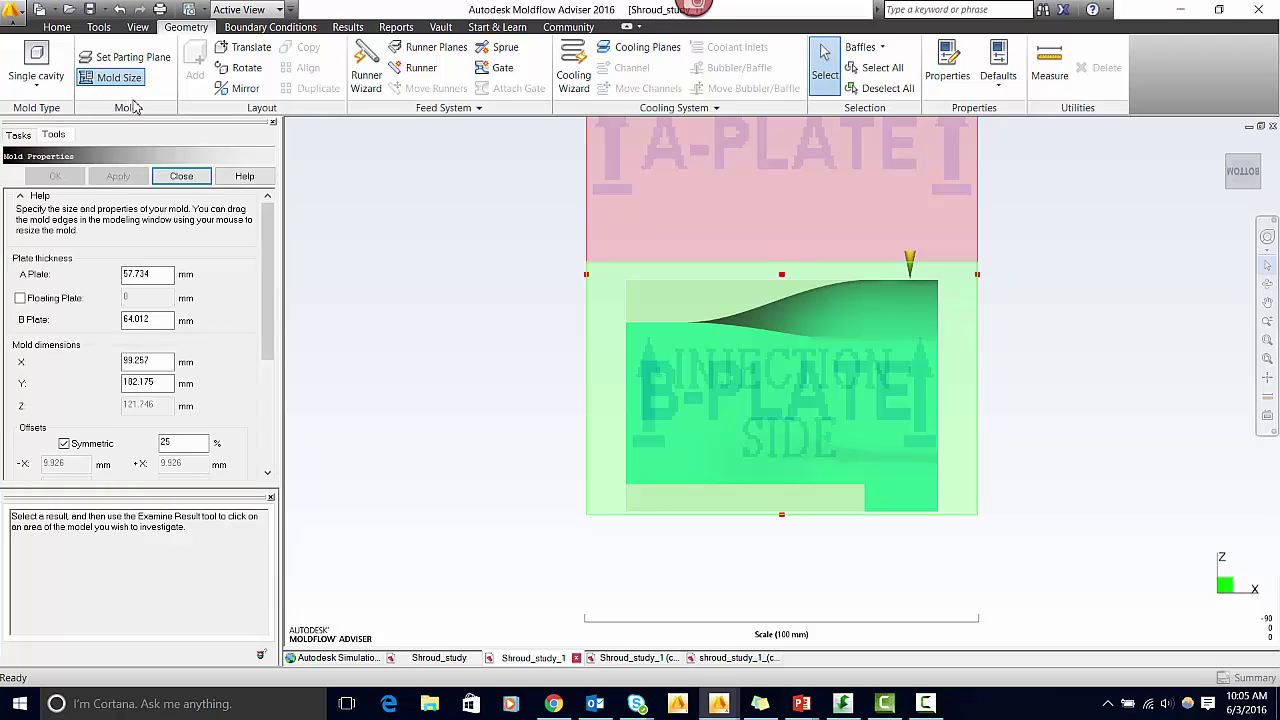
left_click(181, 184)
left_click(497, 68)
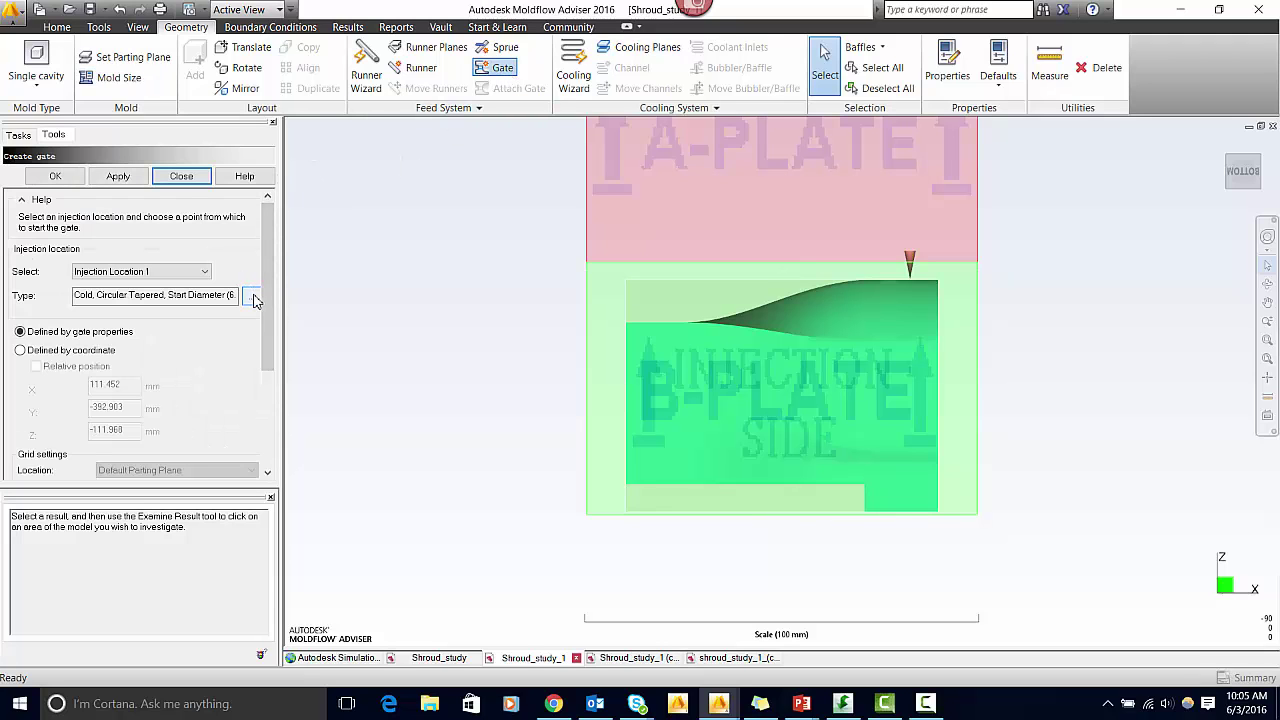
Step: Create a hot circular tapered gate, 7 mm to 2 mm, at Injection Location 1
left_click(204, 271)
left_click(214, 283)
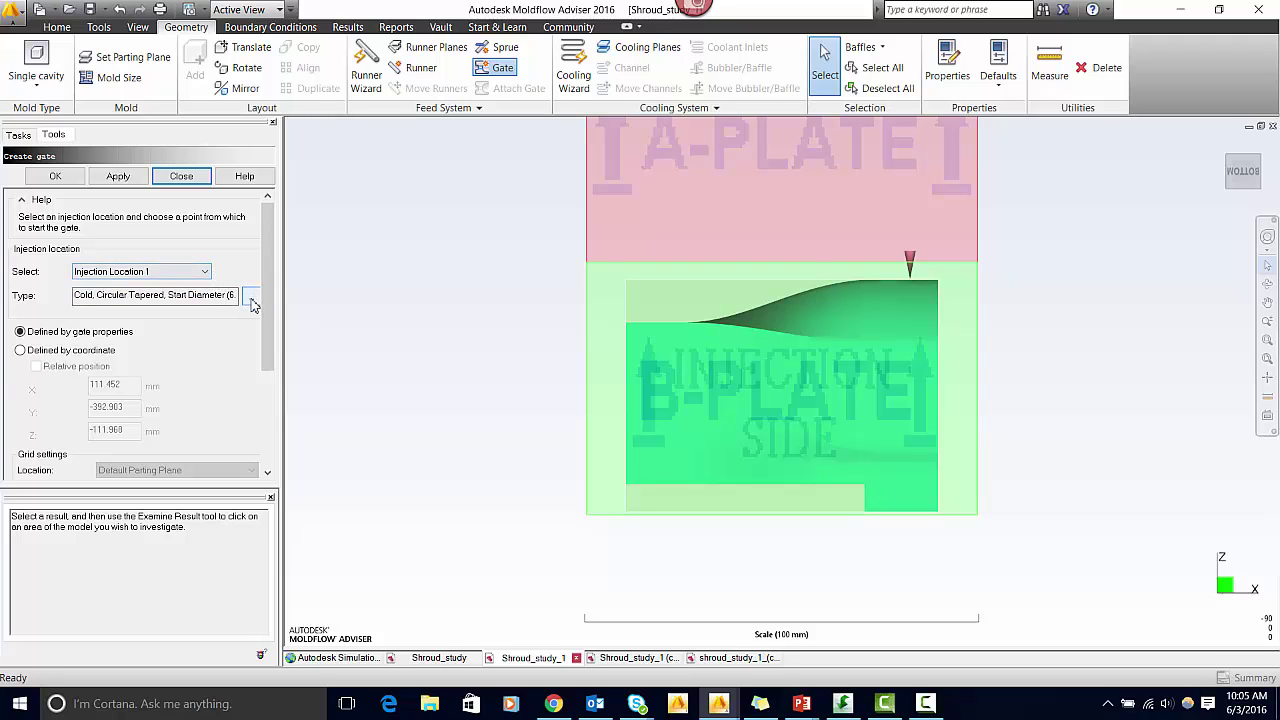
left_click(251, 296)
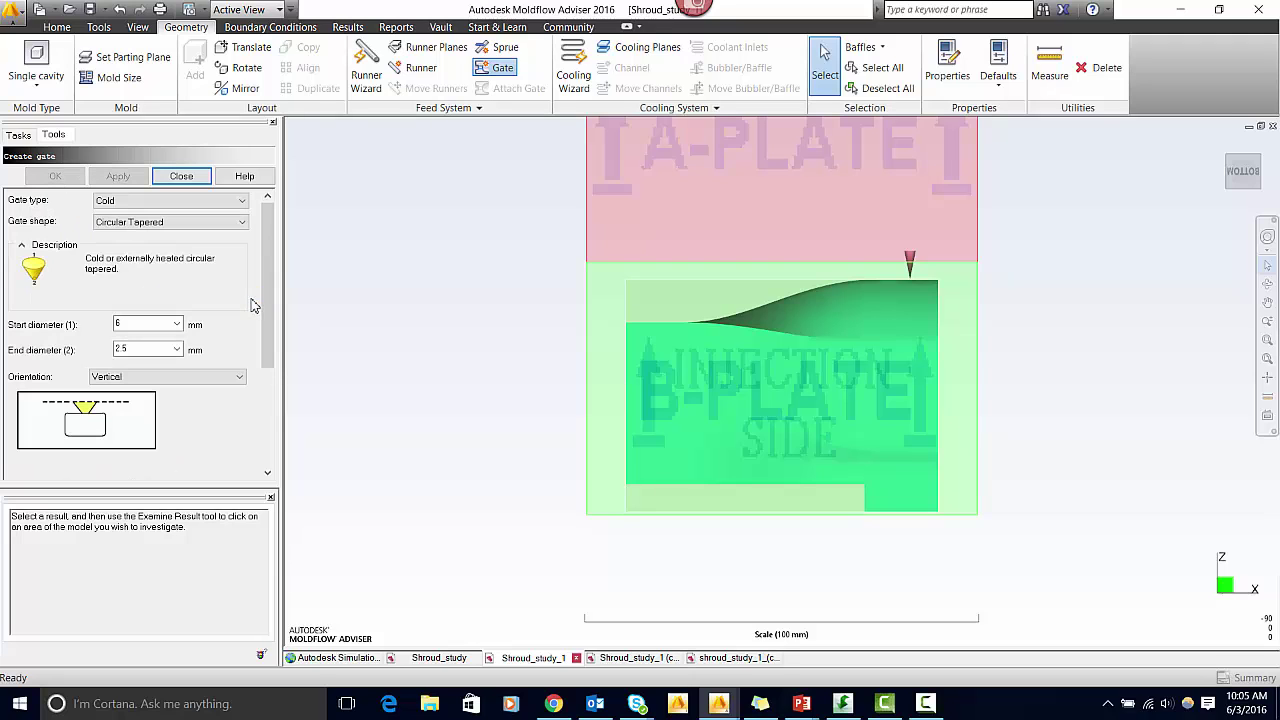
left_click(166, 203)
left_click(130, 214)
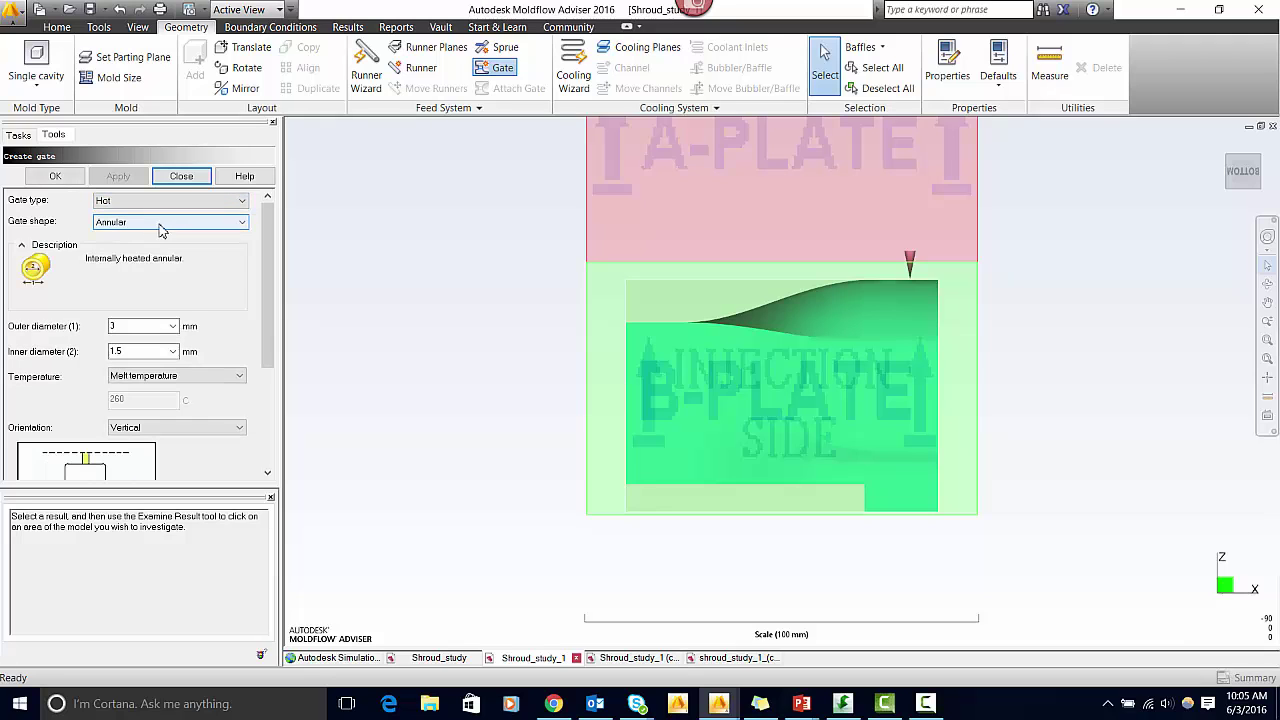
left_click(170, 221)
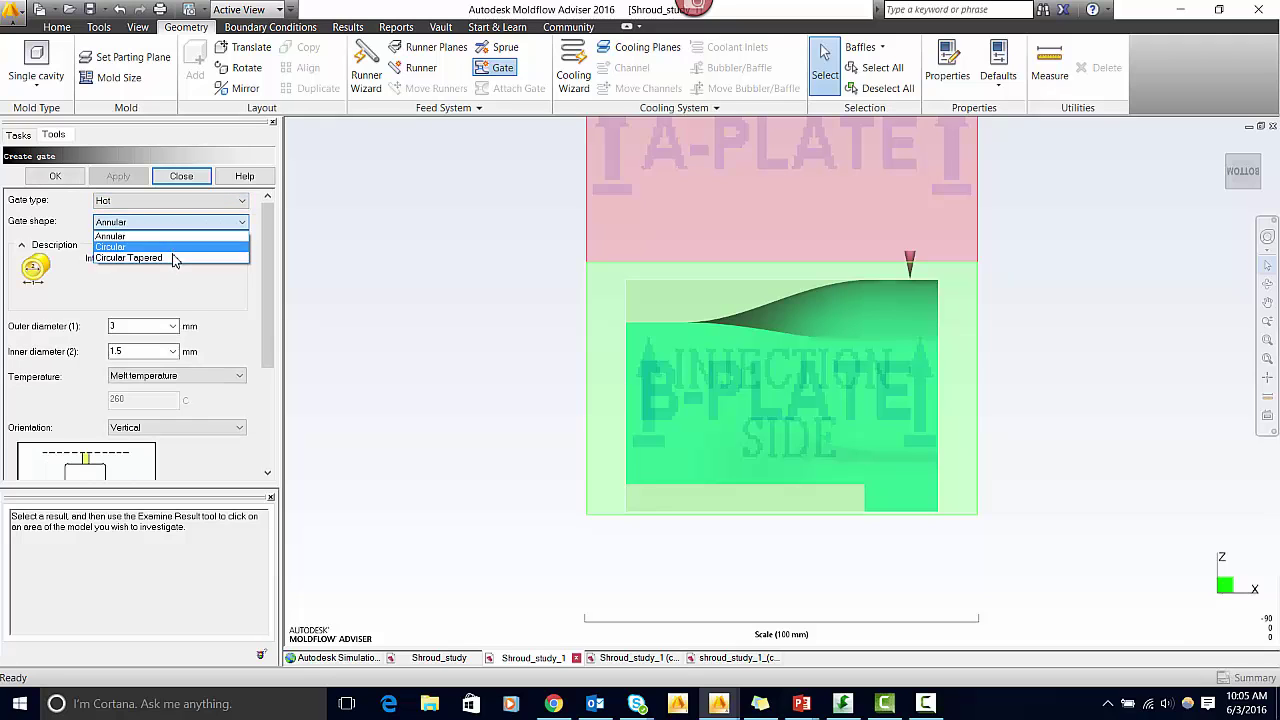
left_click(172, 259)
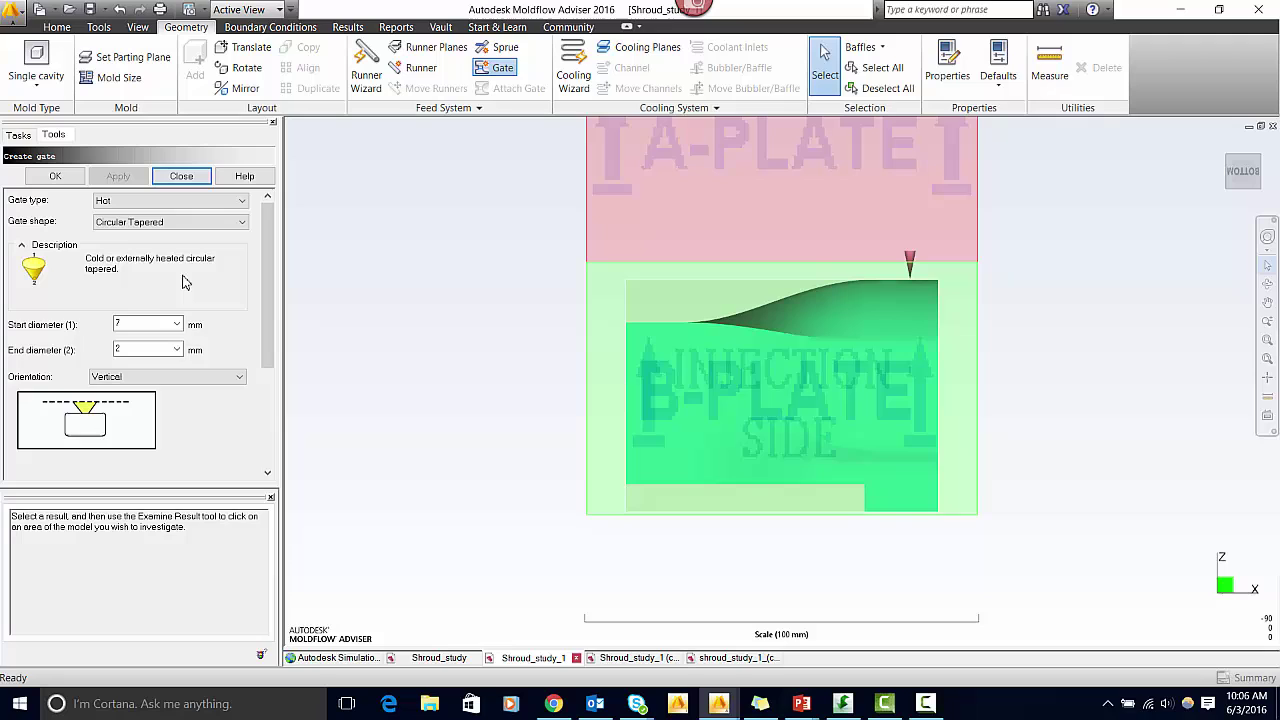
left_click(55, 177)
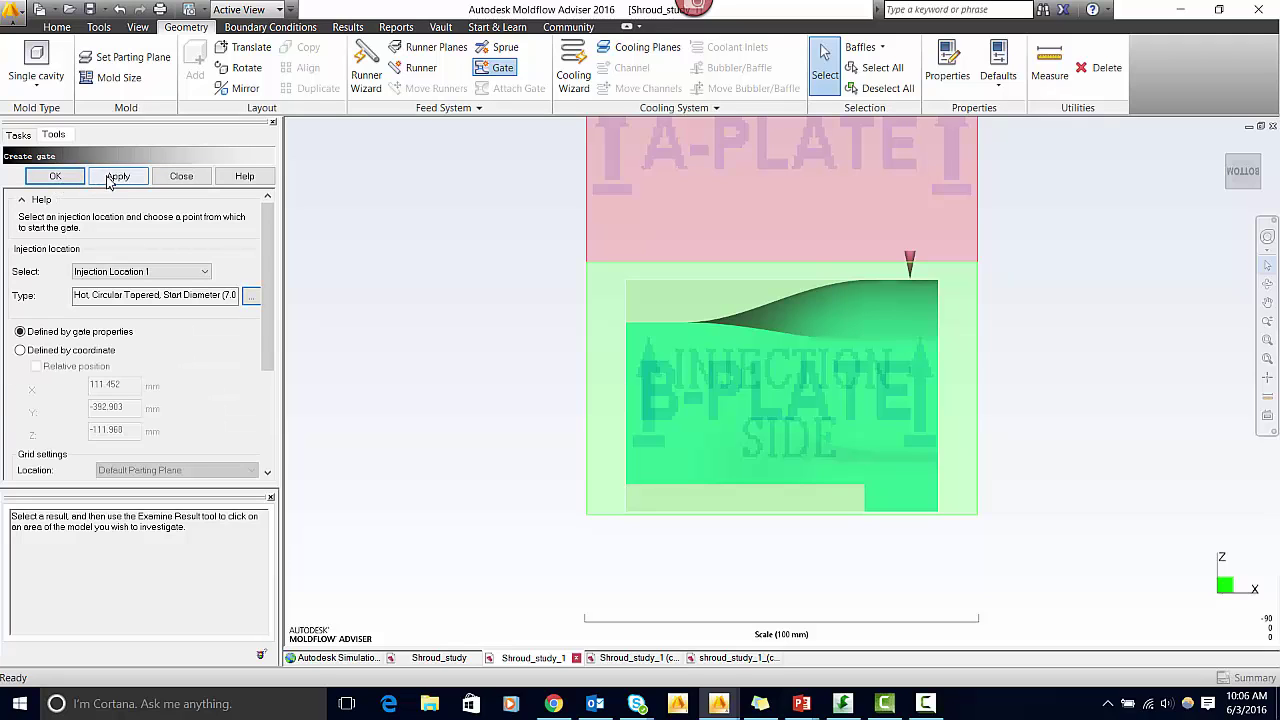
left_click(112, 177)
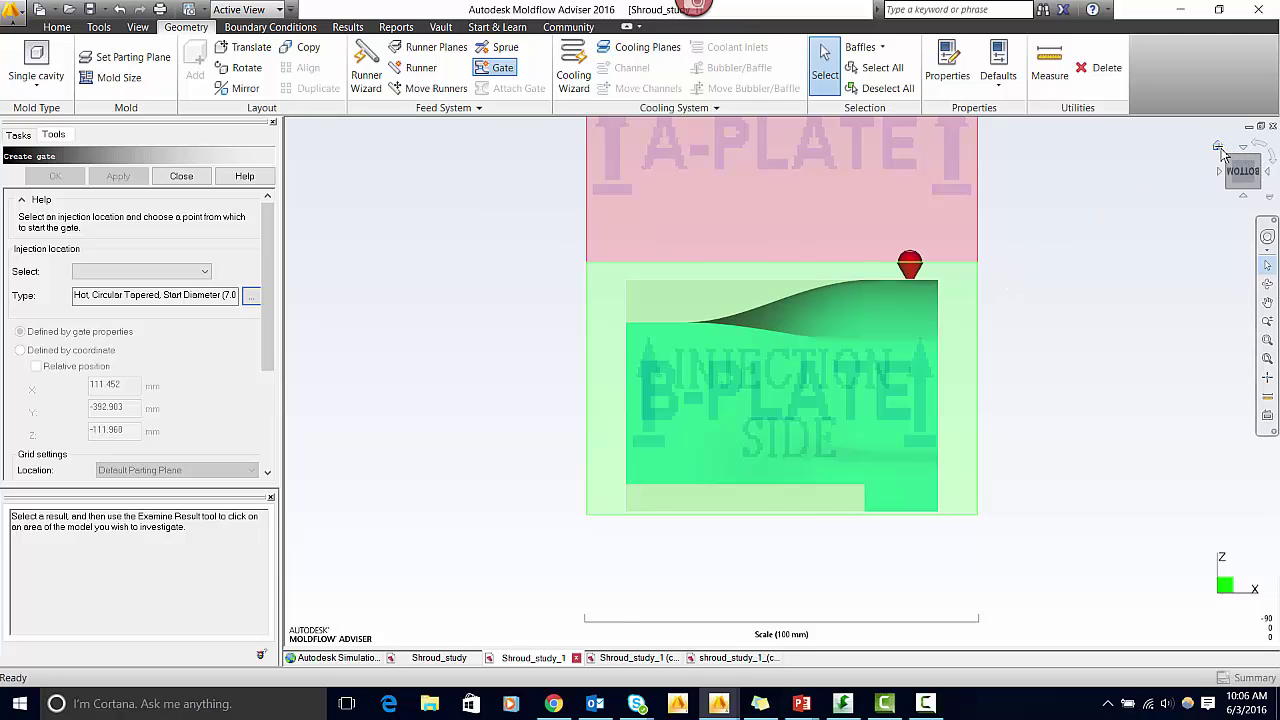
left_click(1219, 148)
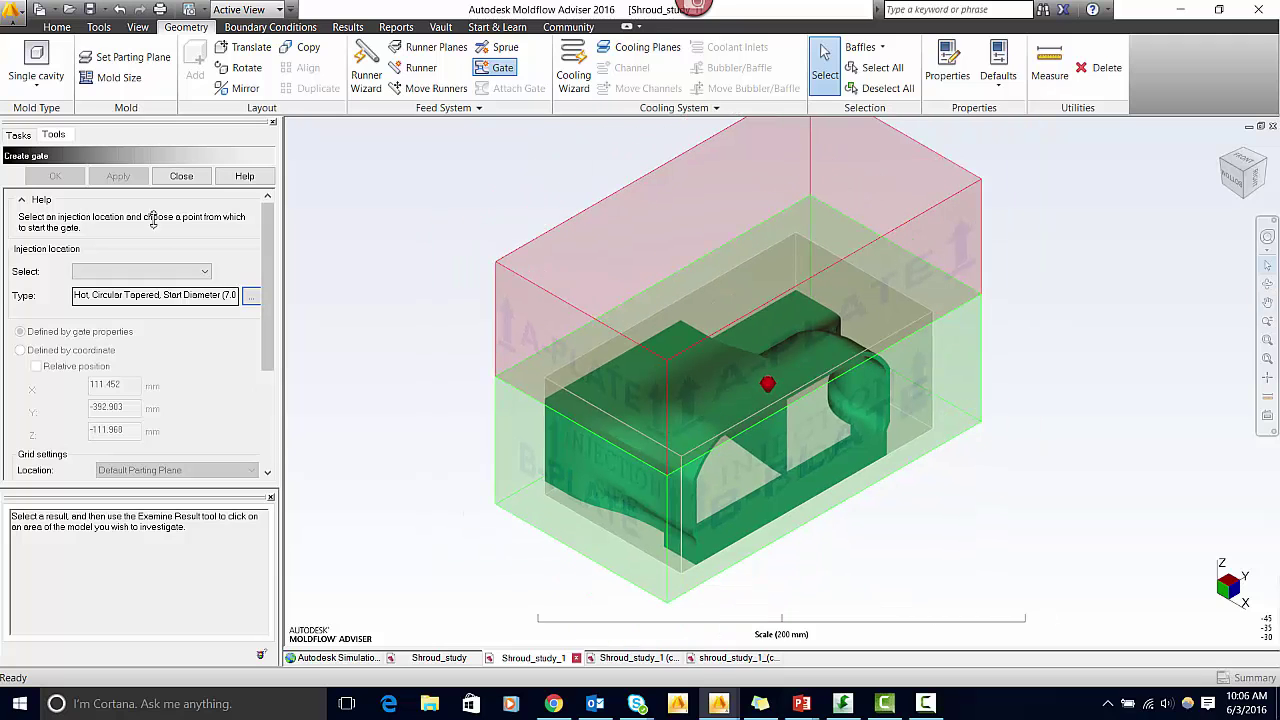
Step: Finish the gate and place the sprue drop point at the injection location
left_click(182, 176)
left_click(500, 47)
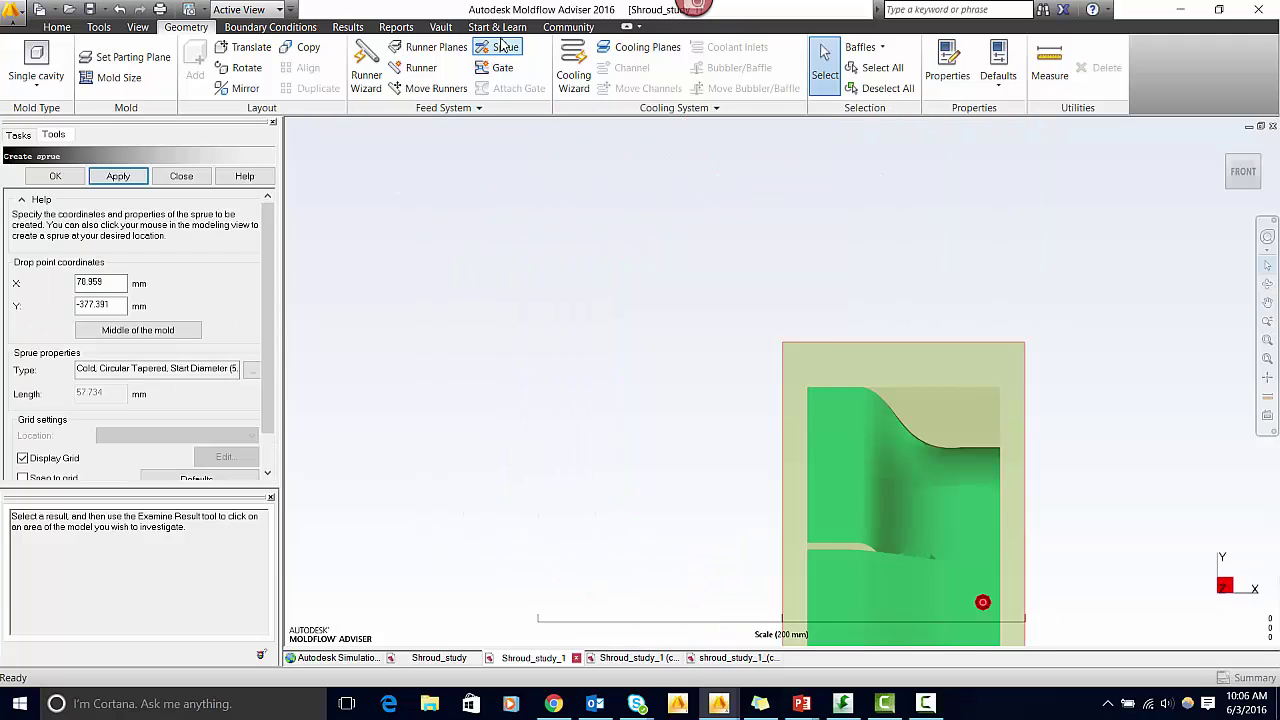
middle_click_drag(966, 461, 780, 340)
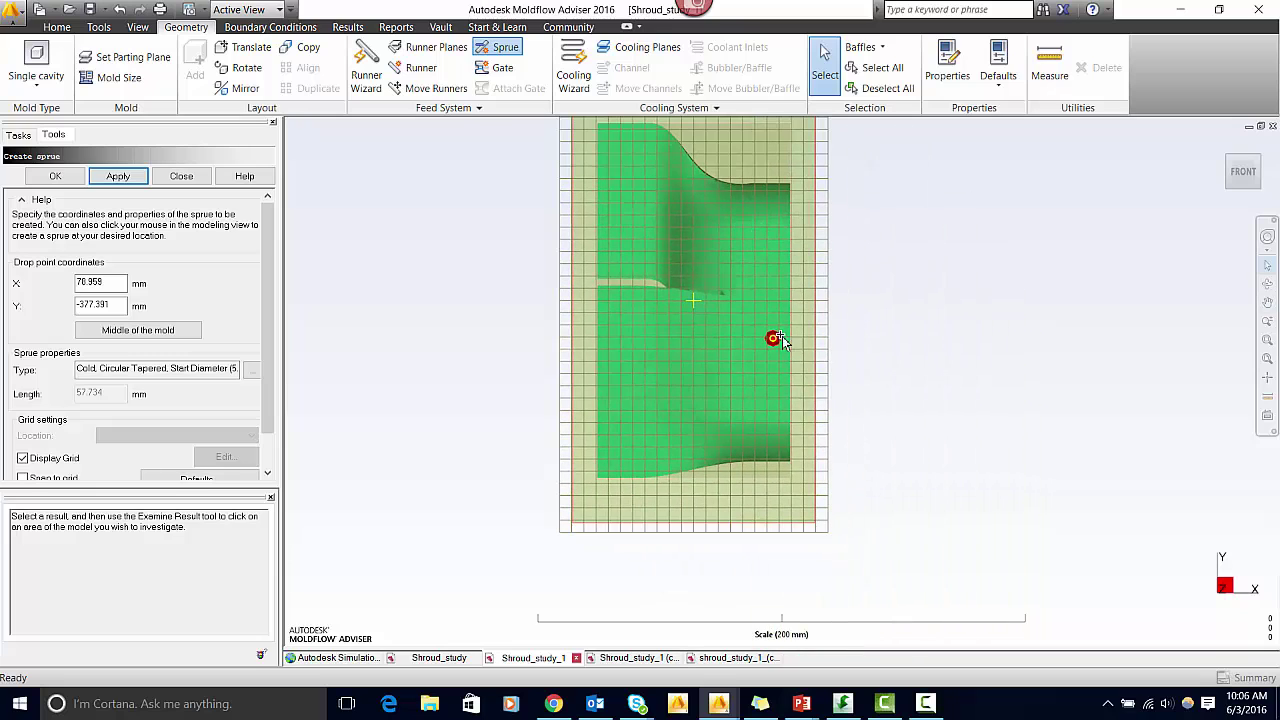
left_click(775, 341)
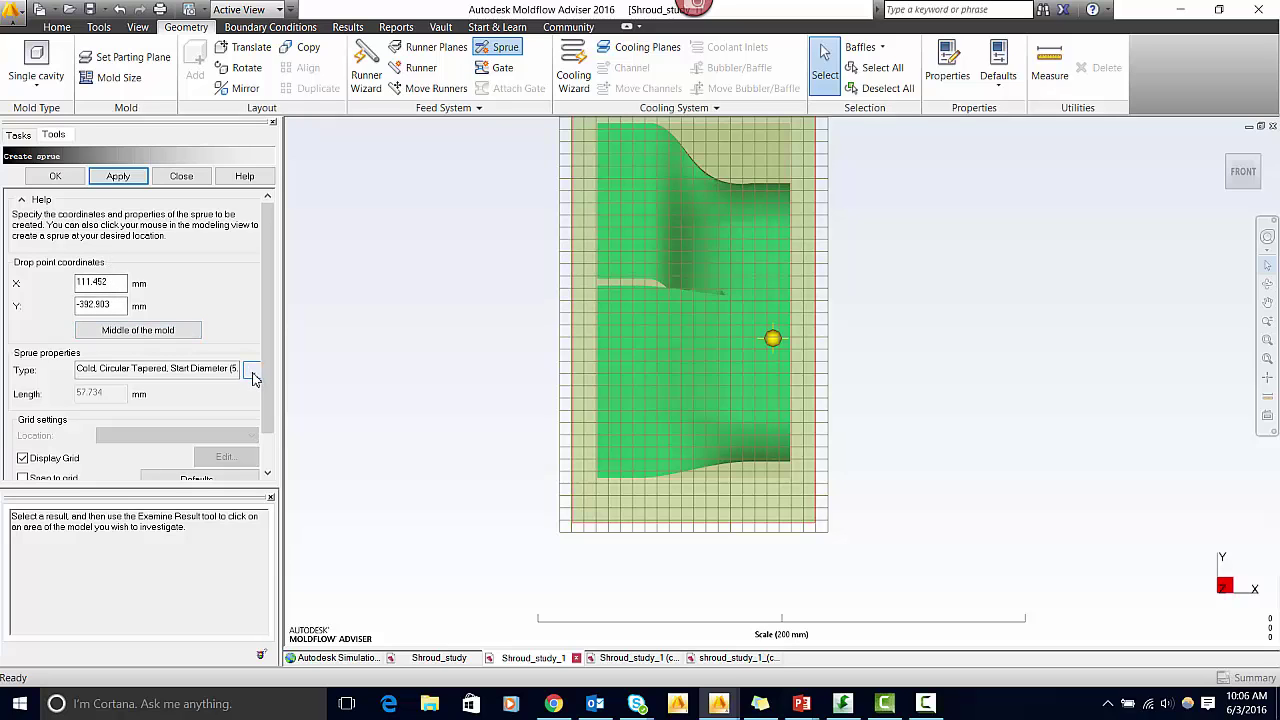
Step: Create a hot circular 7 mm sprue, 57.734 mm long, at the drop point
left_click(252, 372)
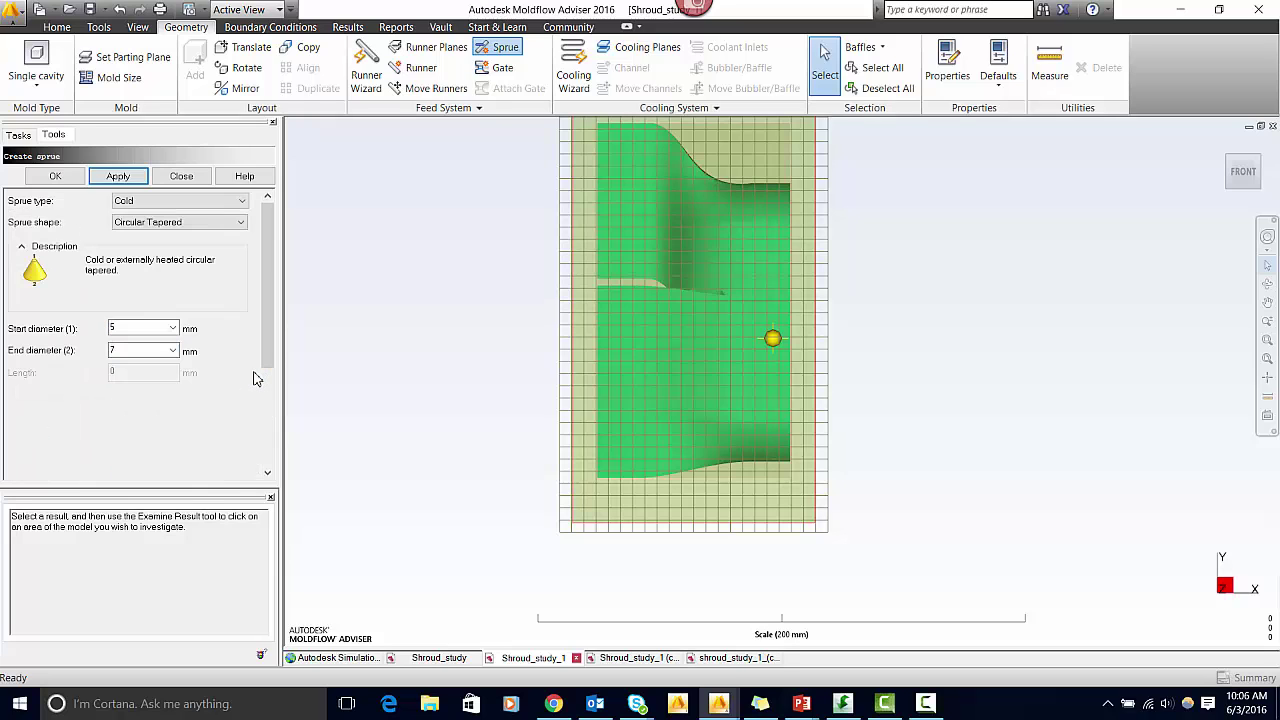
left_click(170, 203)
left_click(165, 214)
left_click(170, 222)
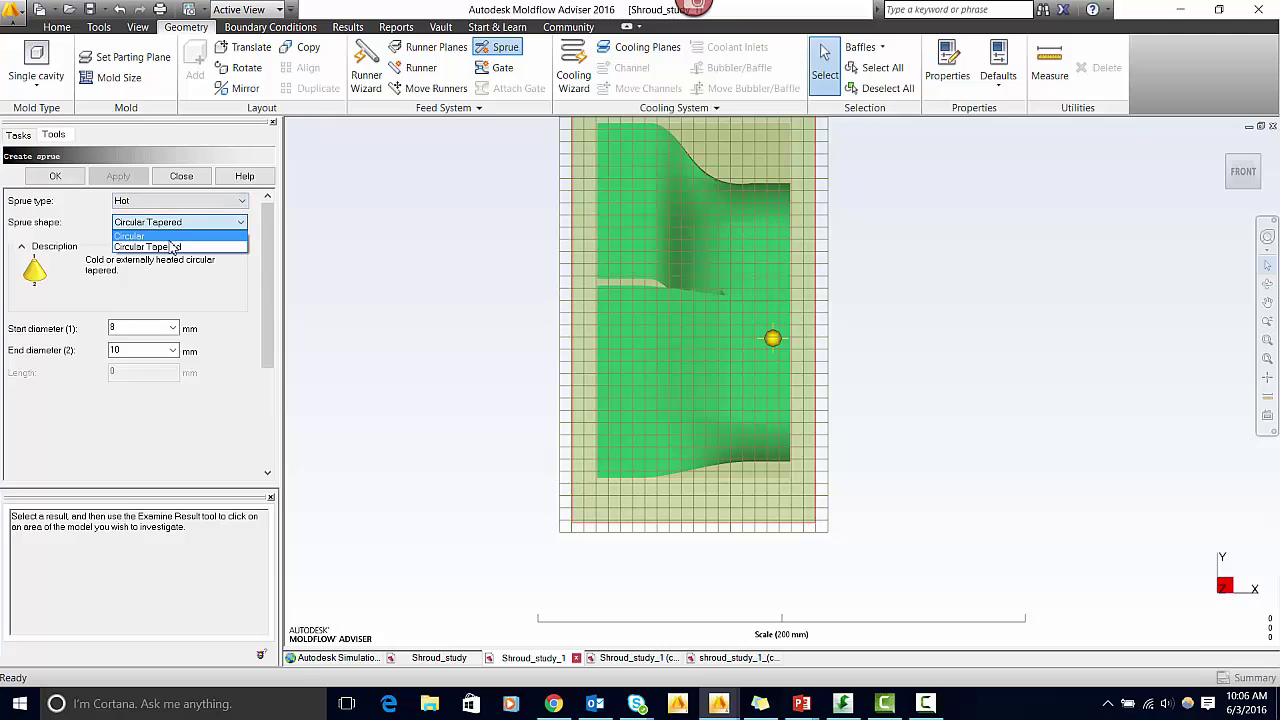
left_click(130, 235)
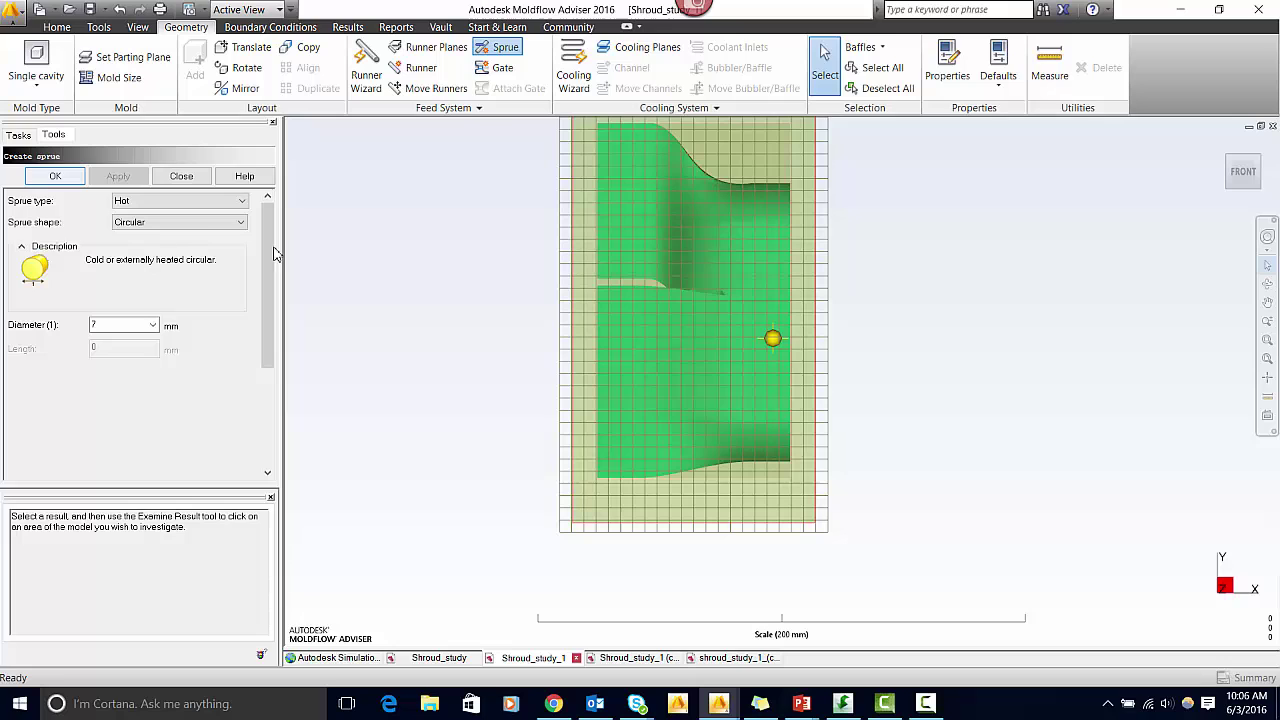
left_click(57, 178)
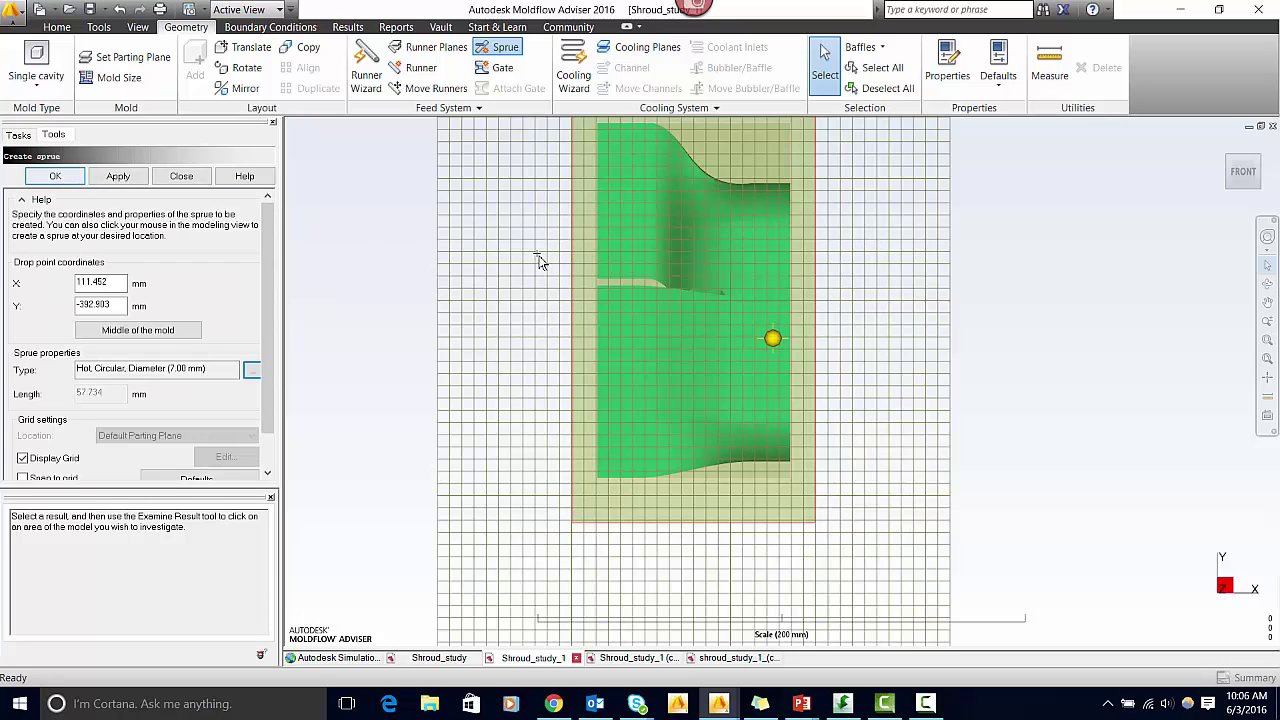
left_click(118, 176)
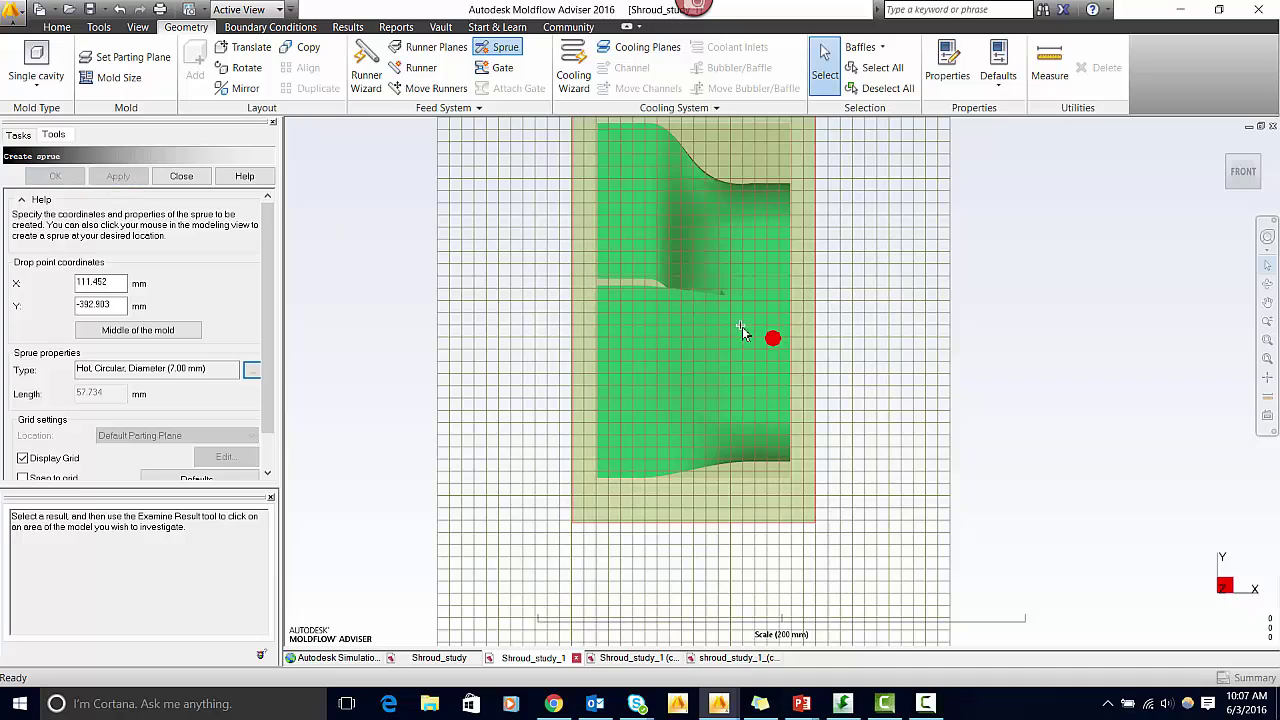
left_click(1258, 187)
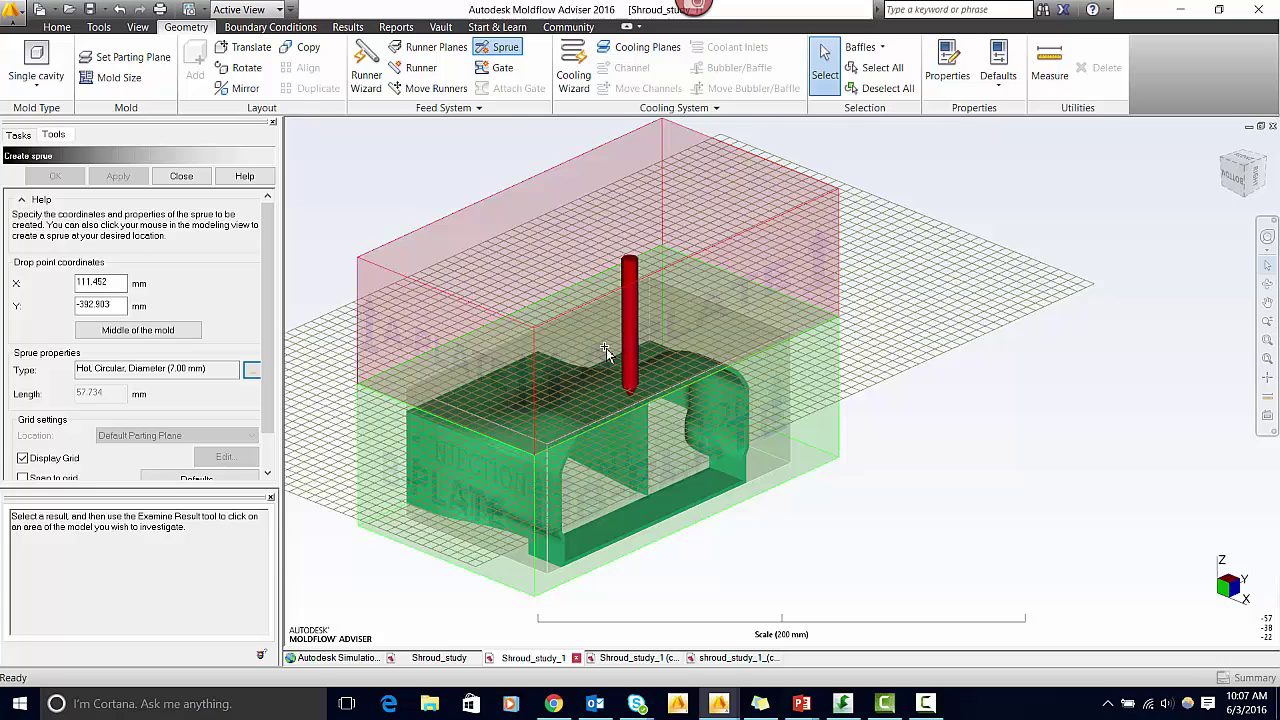
middle_click_drag(610, 352, 646, 324)
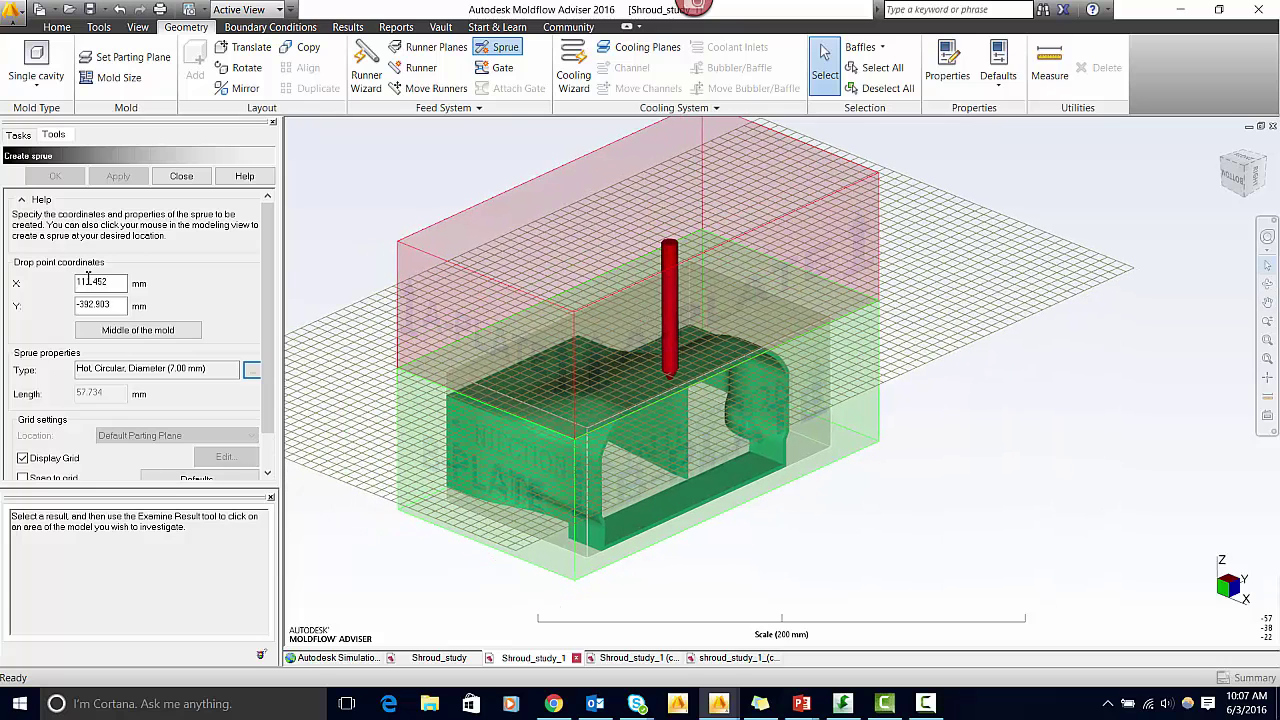
left_click(181, 176)
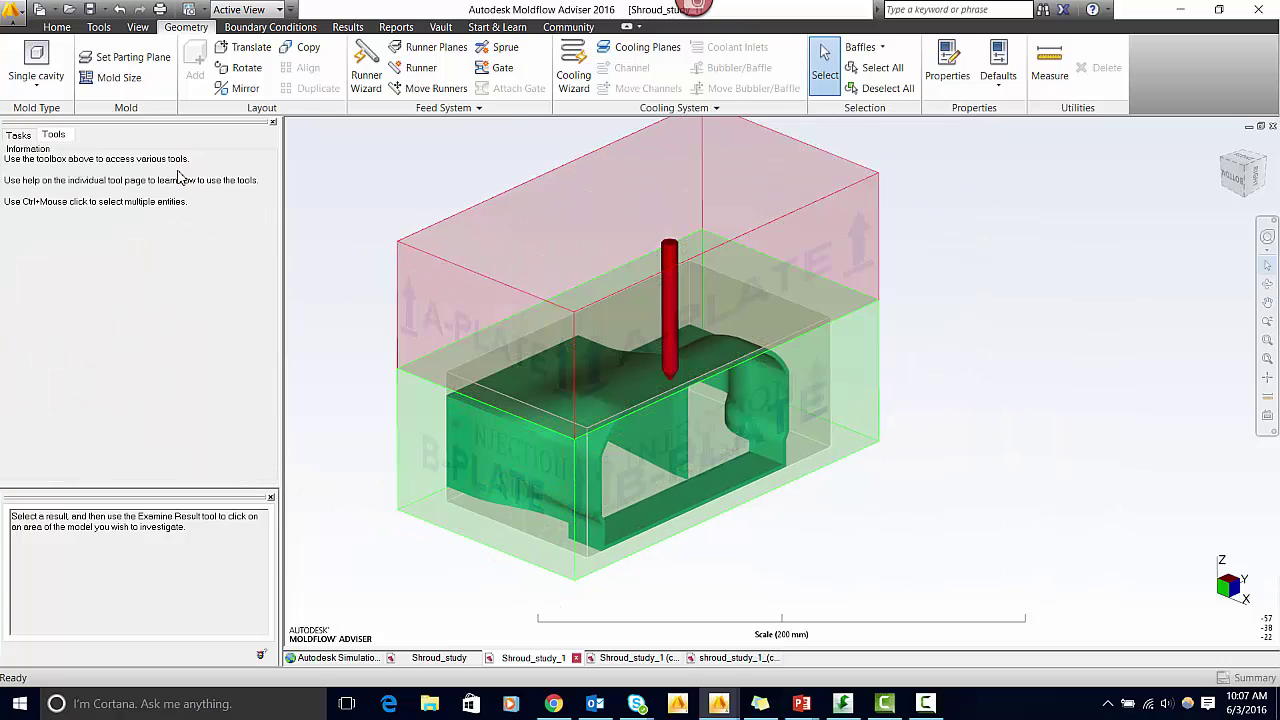
Step: Open Shroud_study_1 (copy) from the Tasks study list and box-select the whole shroud part
left_click(19, 135)
middle_click_drag(765, 305, 857, 320)
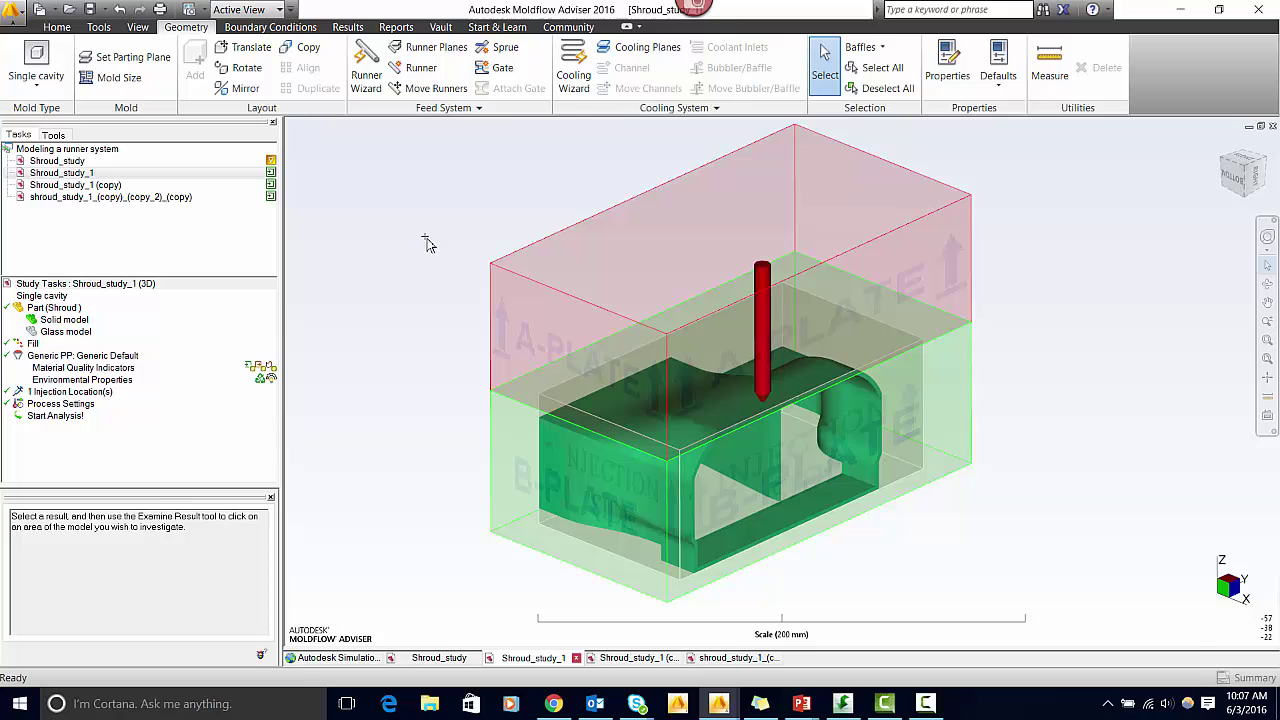
double_click(92, 185)
left_click_drag(414, 155, 1200, 633)
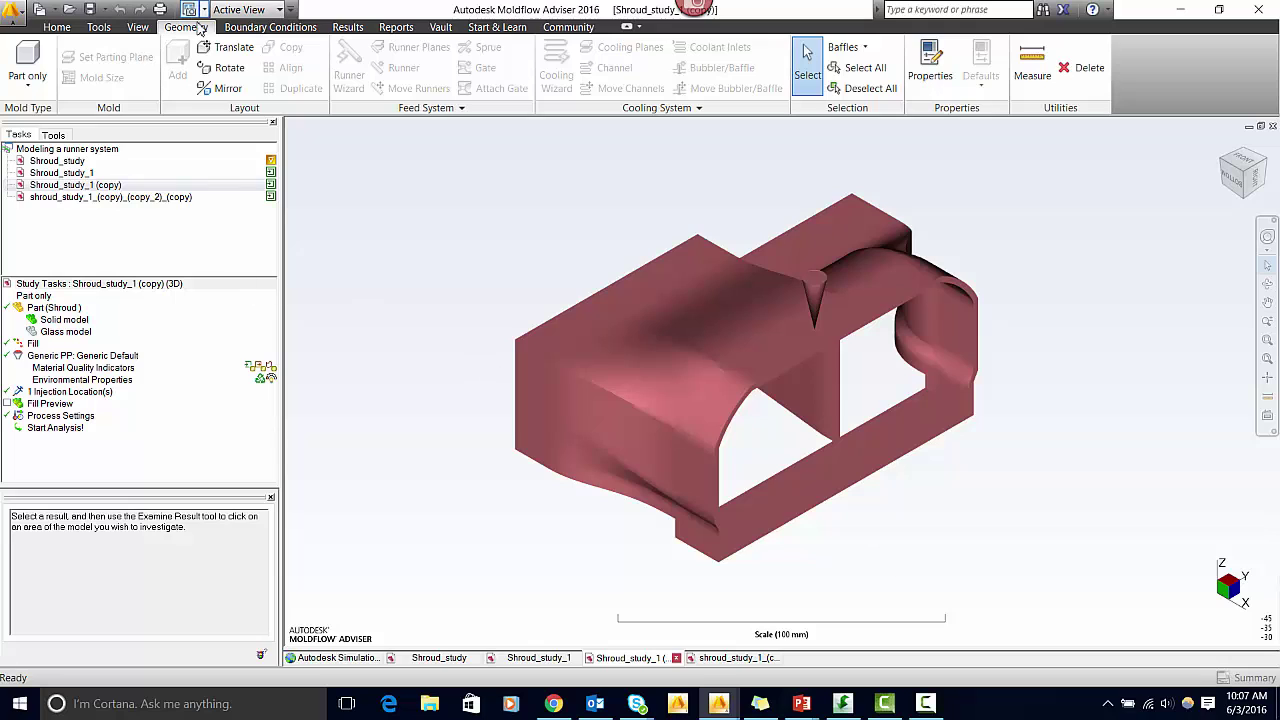
Step: Set the mold type to Multi-cavity and copy the shroud 250 mm along Y
left_click(29, 78)
left_click(58, 181)
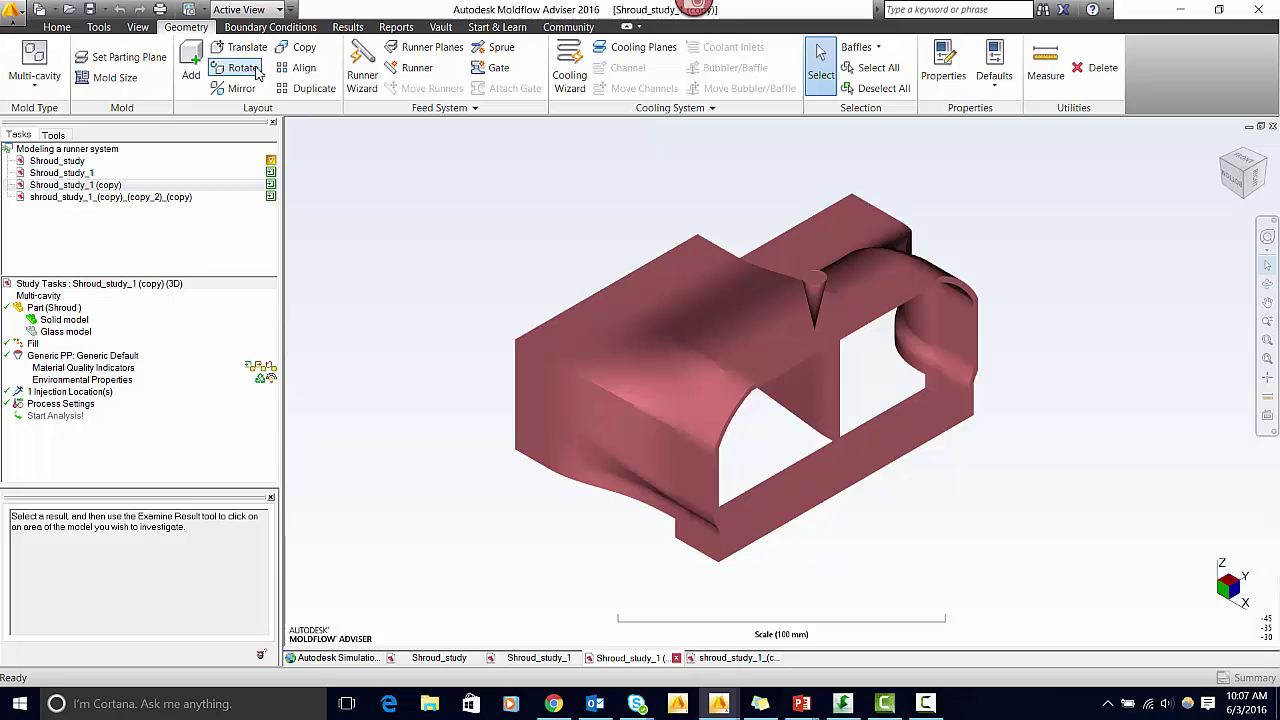
left_click(304, 47)
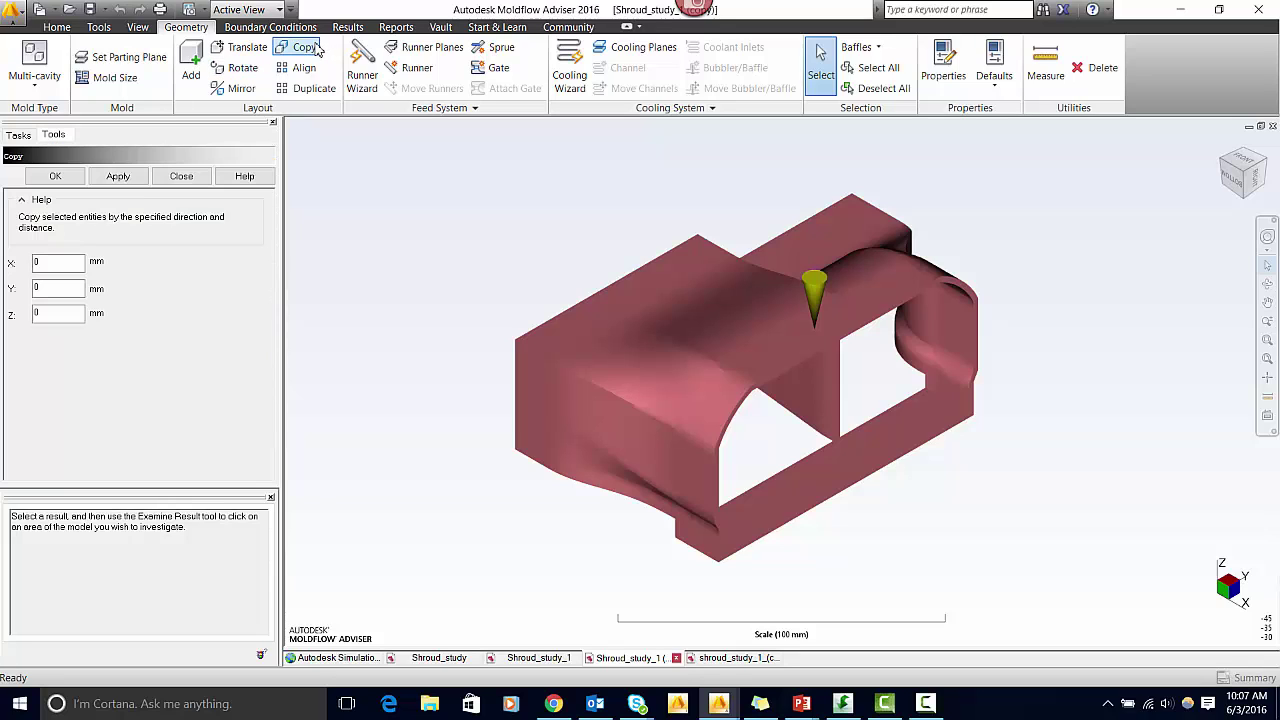
left_click(42, 289)
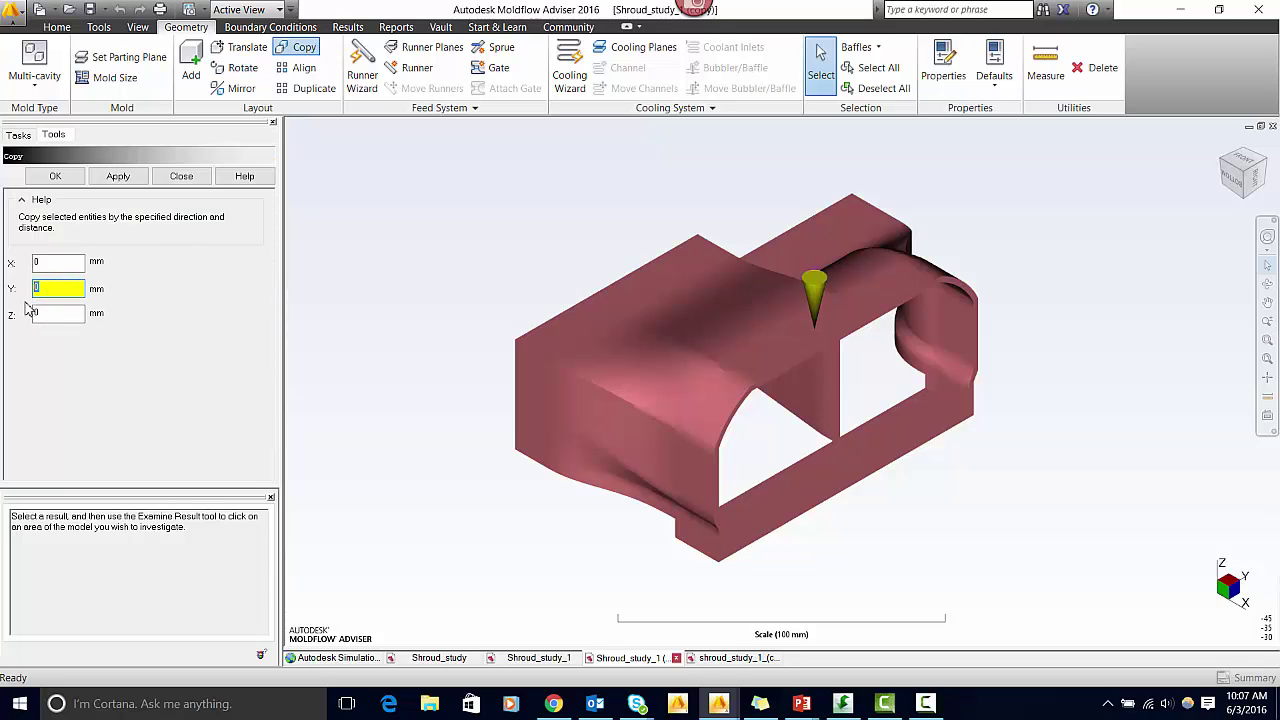
type("250")
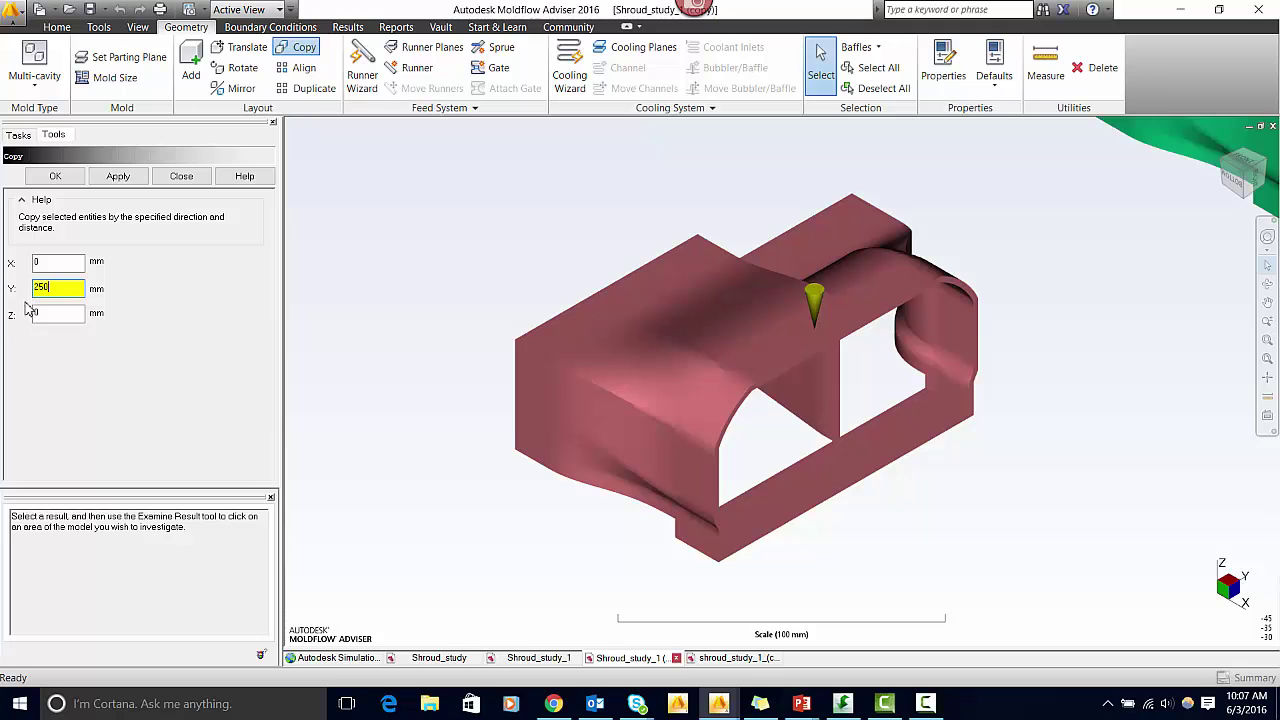
scroll(1011, 317, "down", 3)
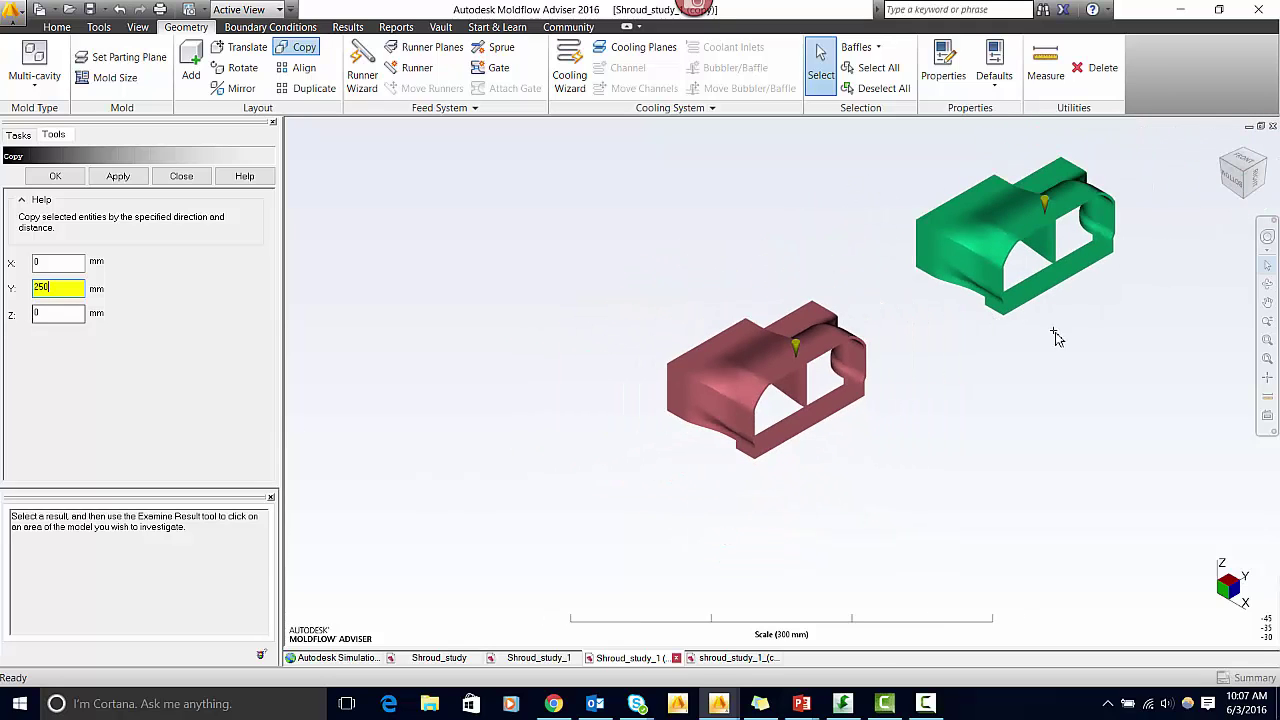
middle_click_drag(1054, 336, 951, 443)
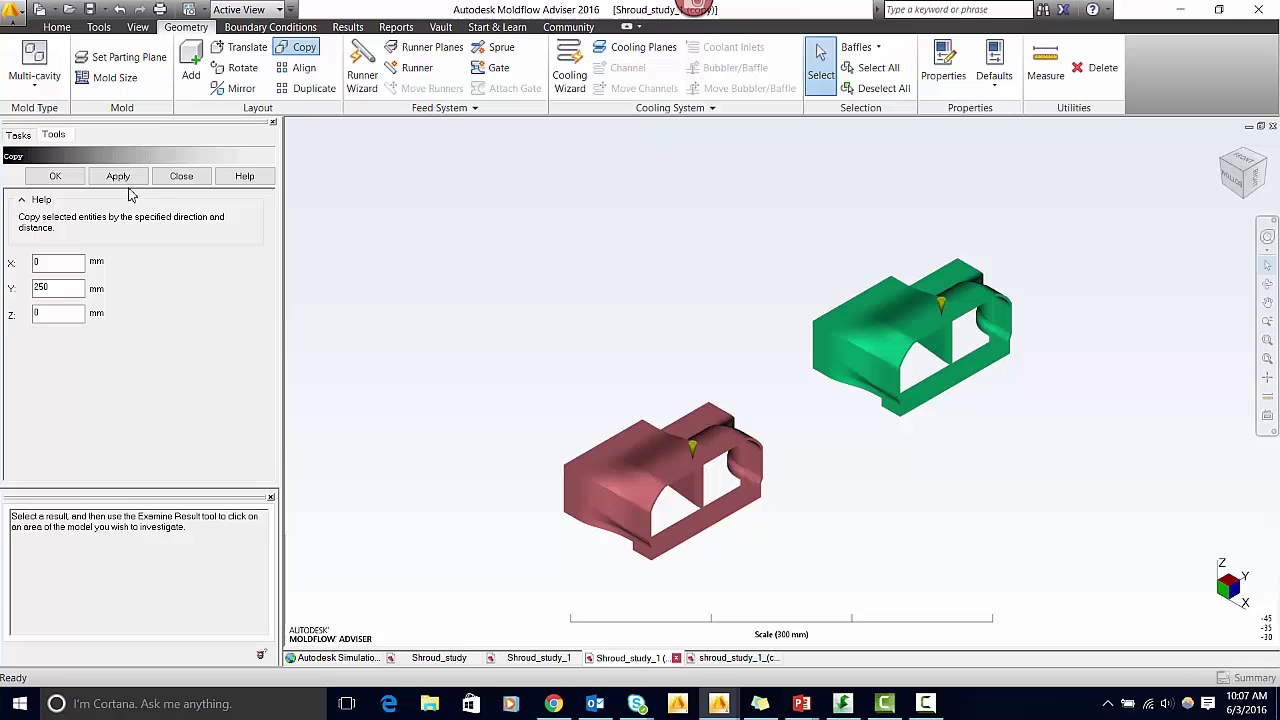
left_click(181, 176)
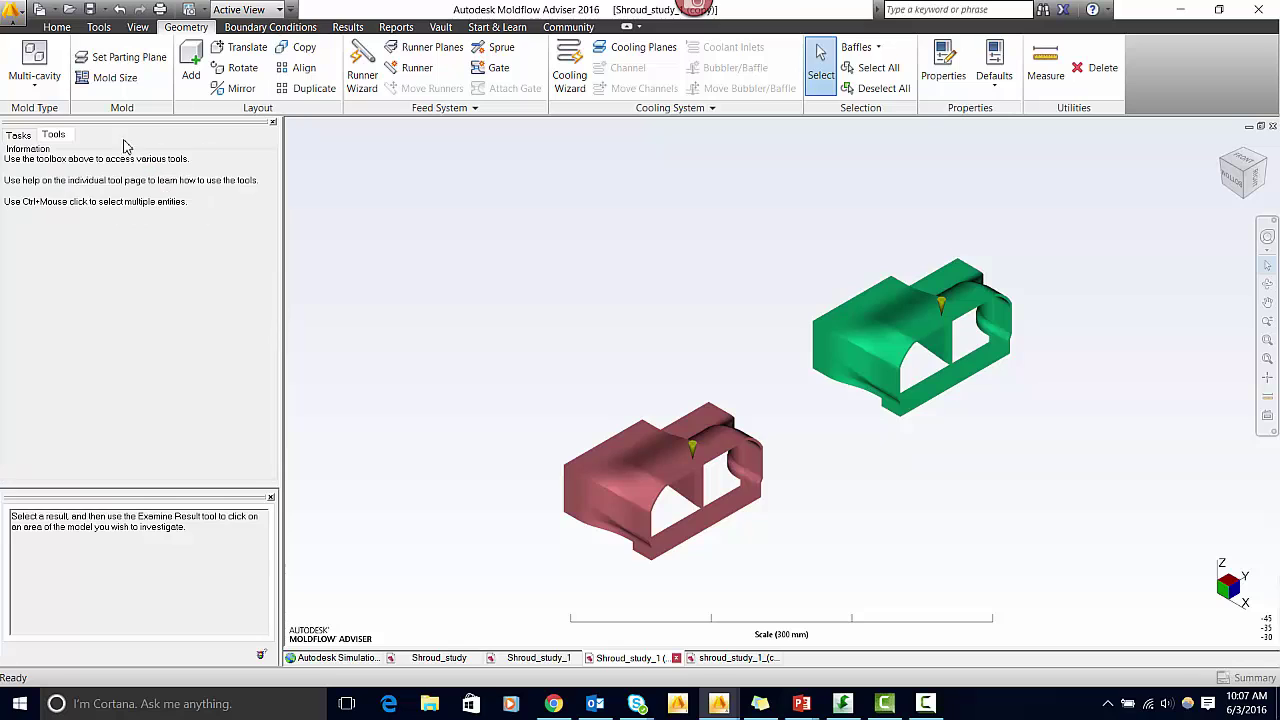
Step: Raise the parting plane to a Z depth of -104.774 mm
left_click(130, 58)
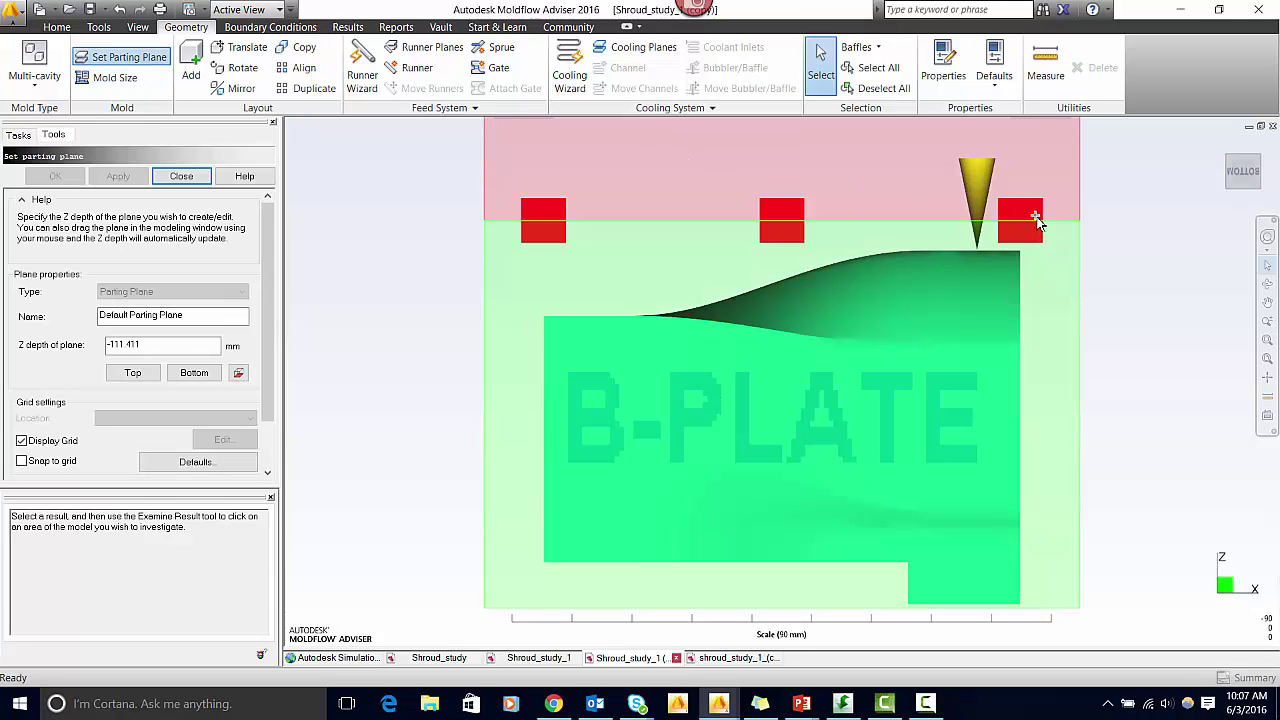
left_click_drag(1036, 220, 1020, 186)
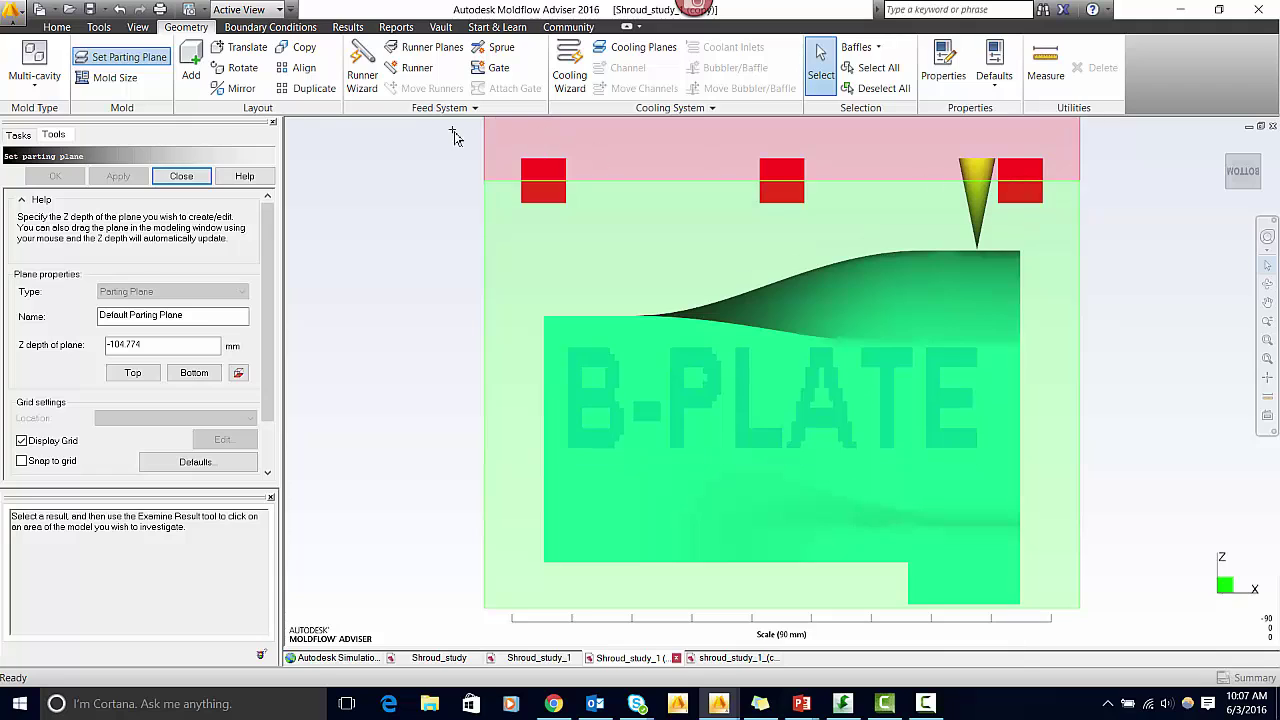
left_click(176, 180)
Step: Add a floating plate and set A Plate thickness 20 mm and Floating Plate 30 mm
left_click(115, 78)
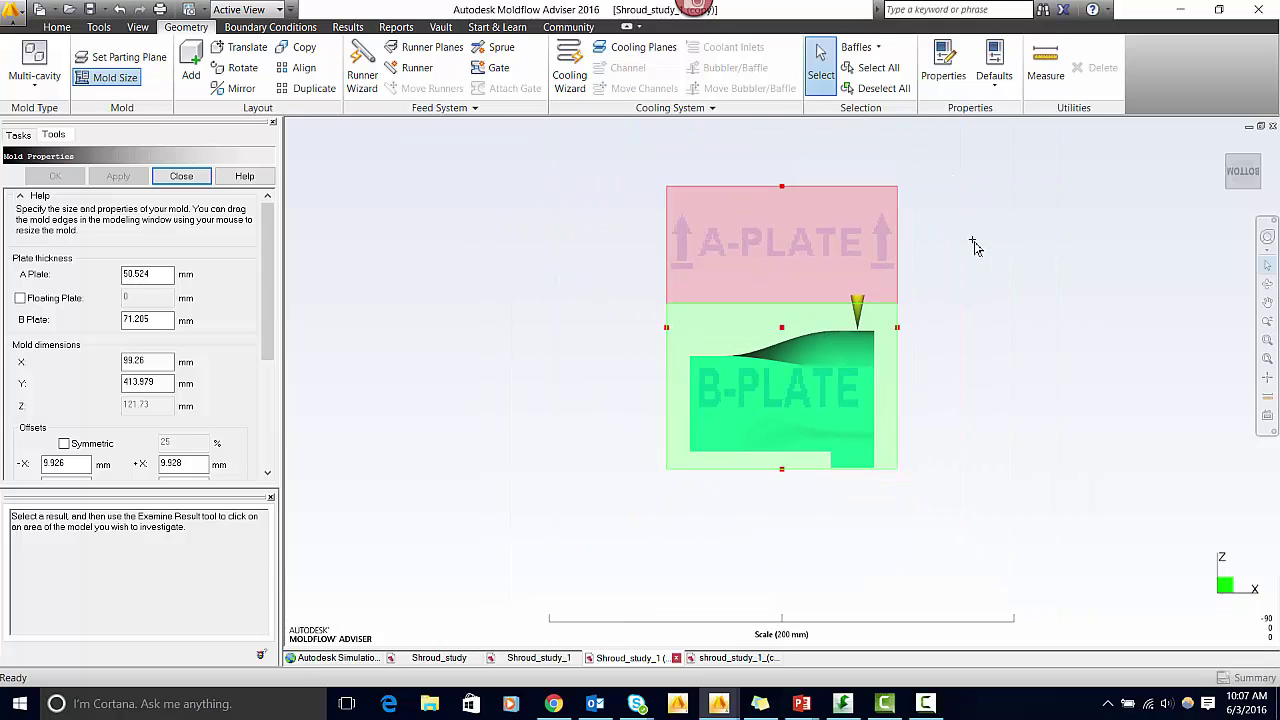
left_click(20, 298)
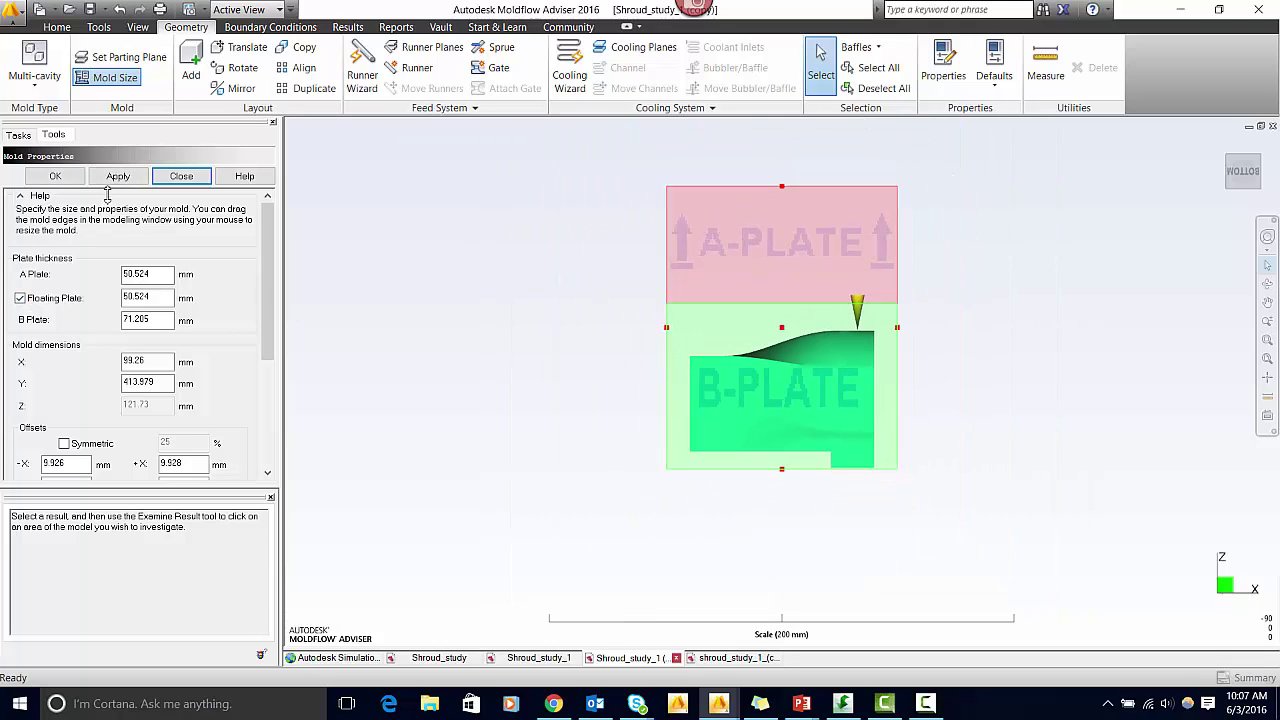
left_click(118, 176)
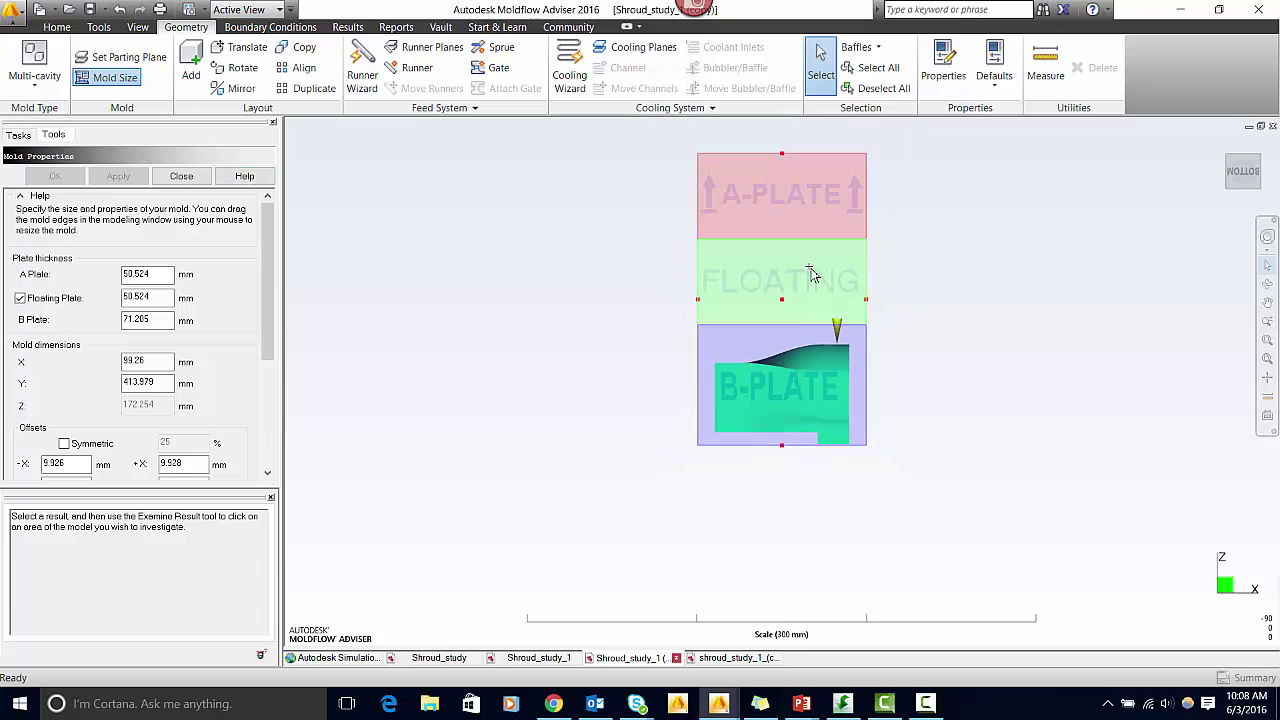
left_click_drag(172, 273, 3, 313)
type("20")
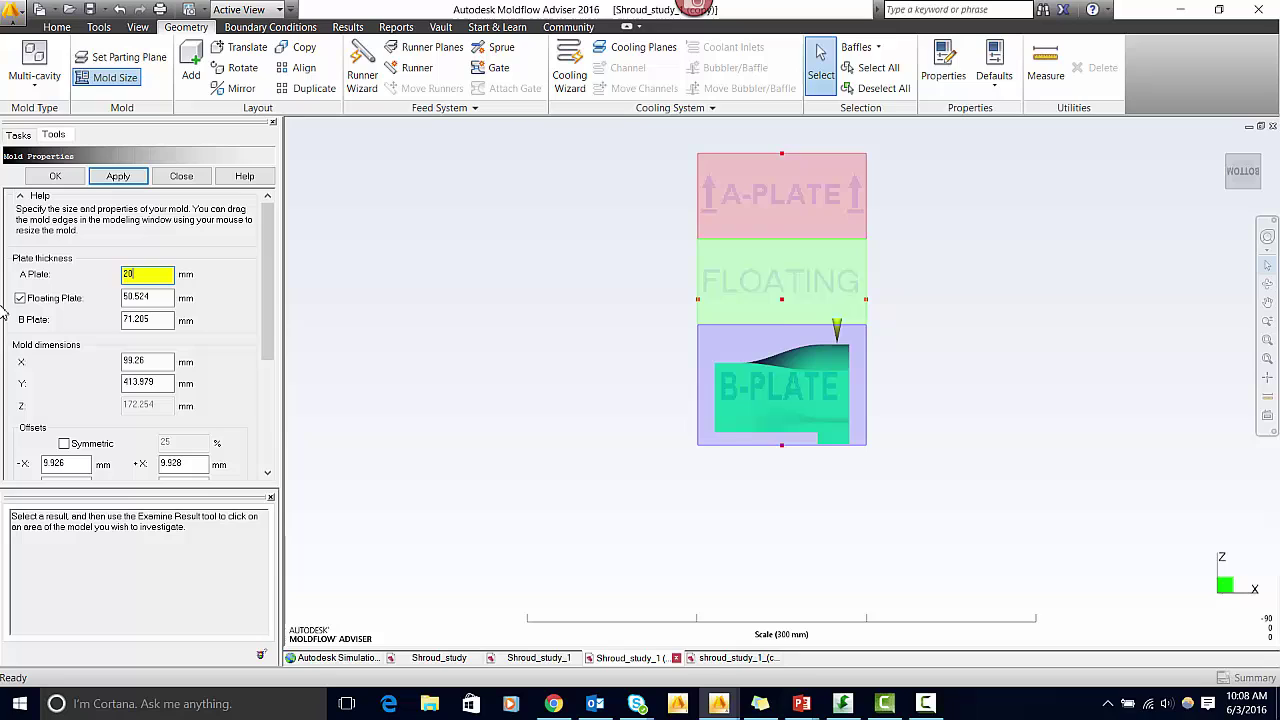
key("Return")
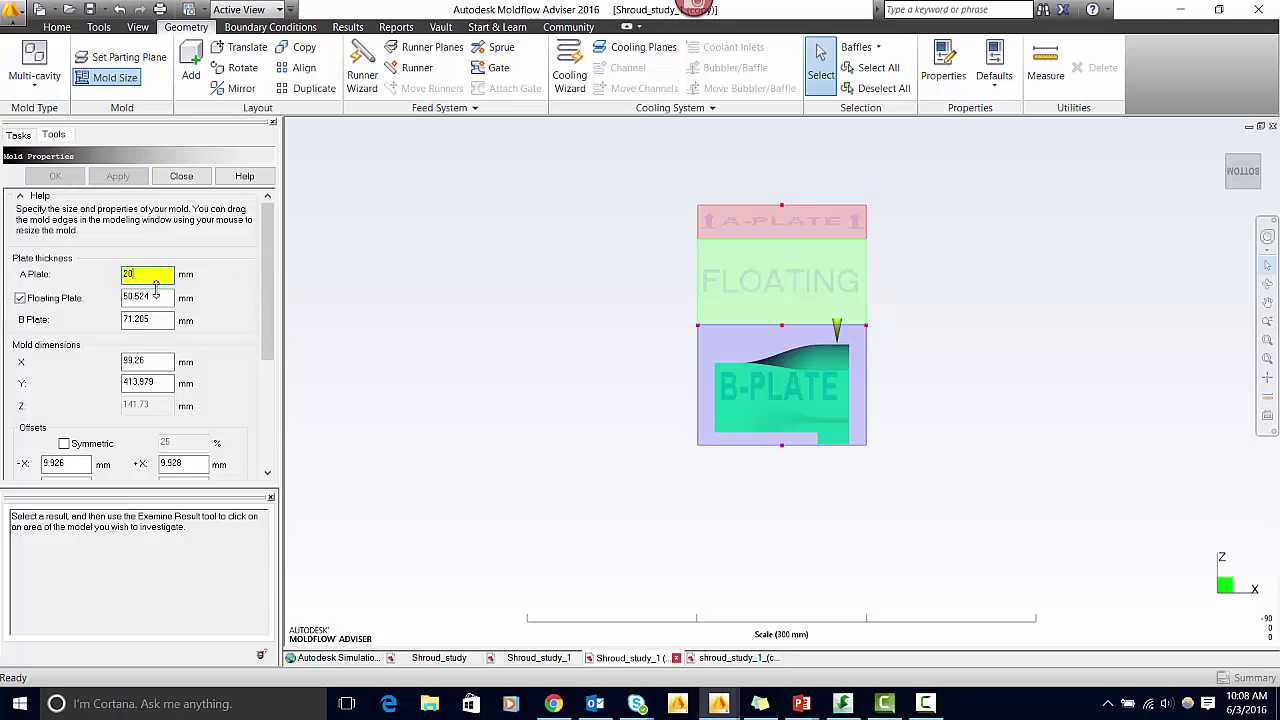
left_click_drag(170, 297, 3, 296)
type("30")
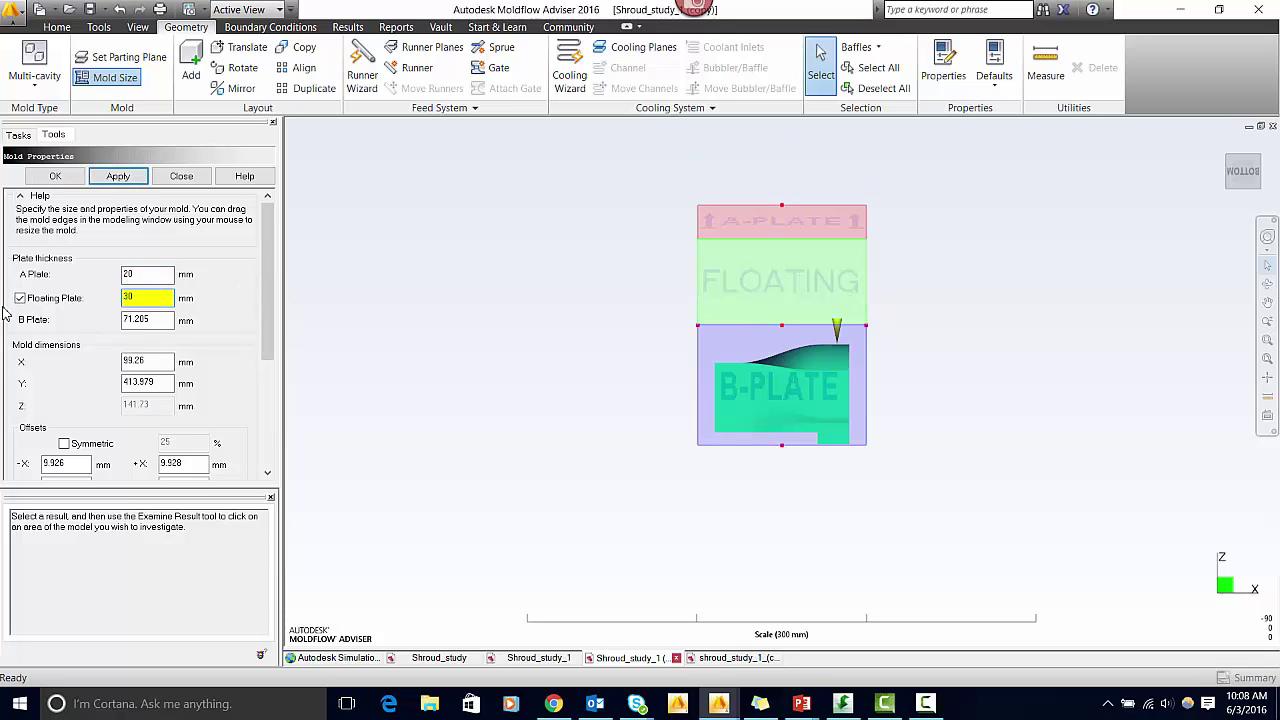
key("Return")
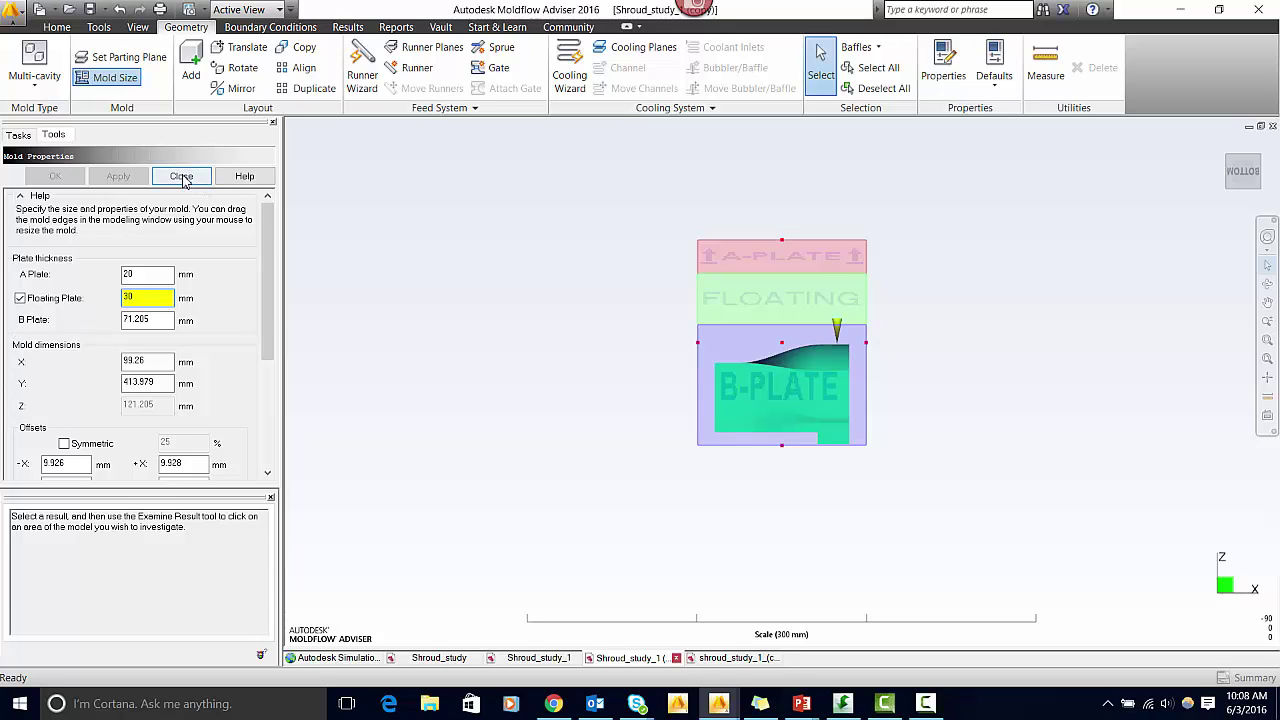
left_click(181, 177)
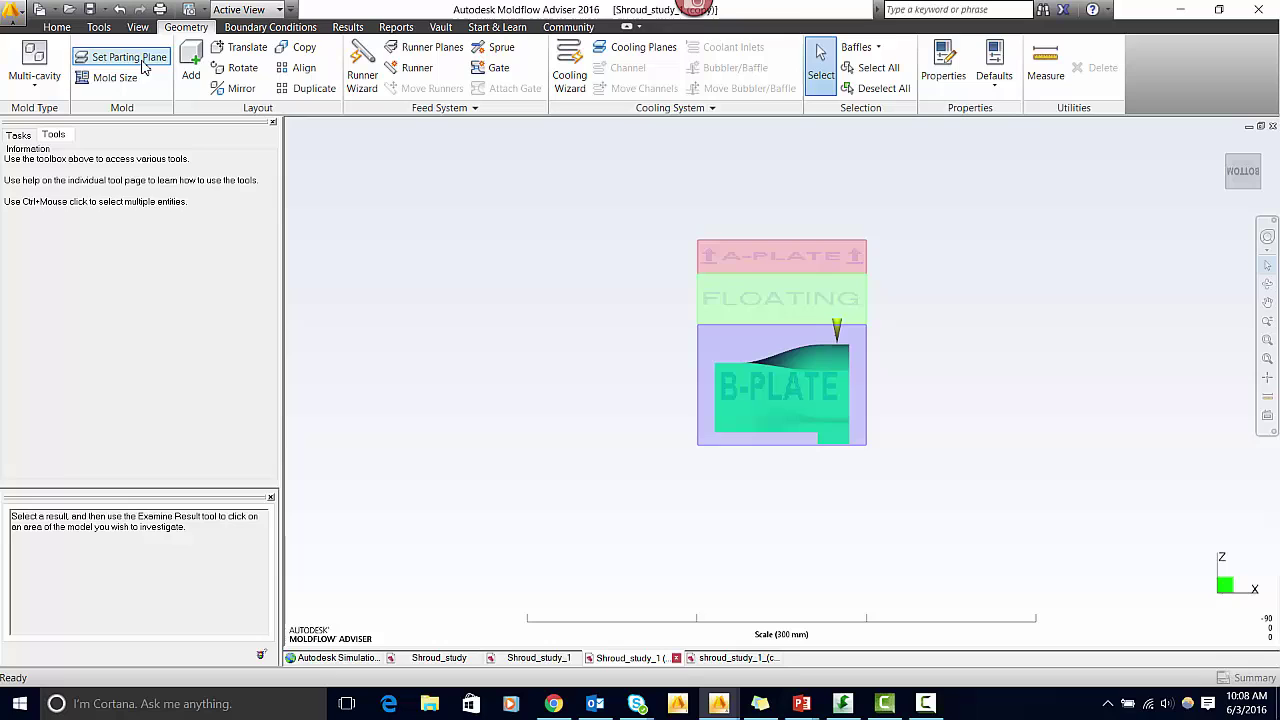
Step: Lower the parting plane slightly to -108.201 mm
left_click(143, 63)
left_click_drag(773, 341, 779, 358)
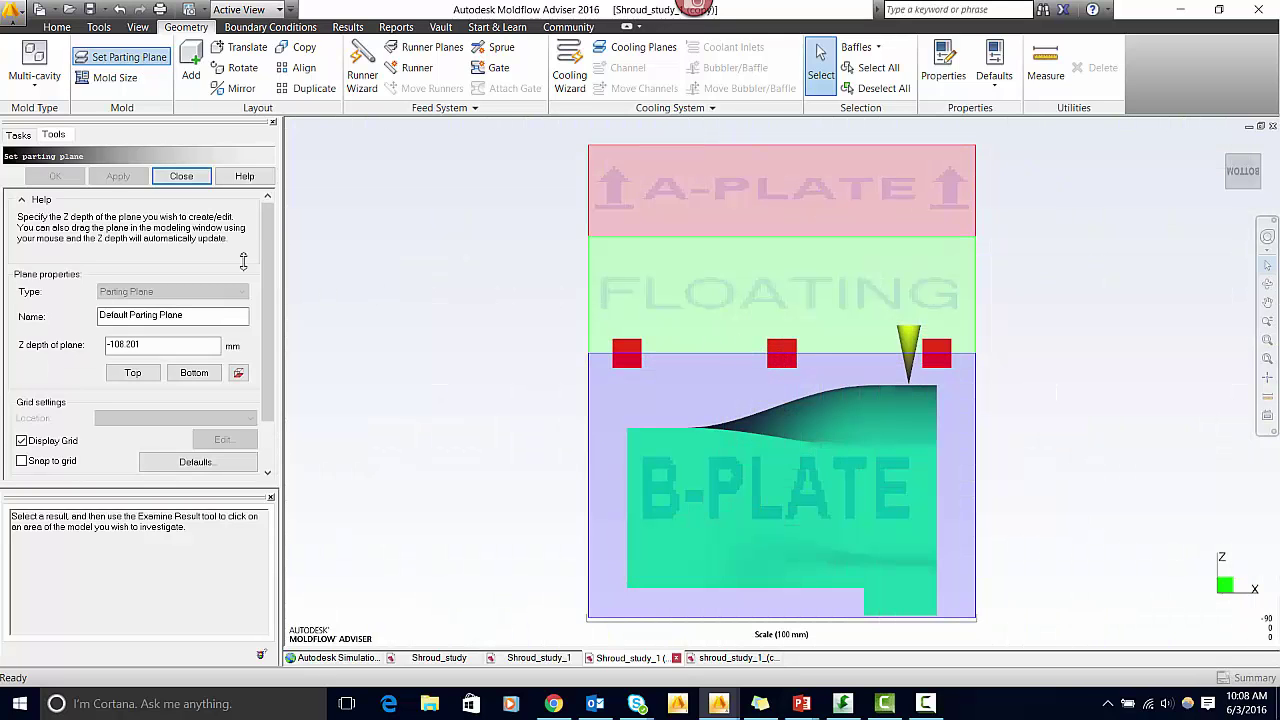
left_click(181, 177)
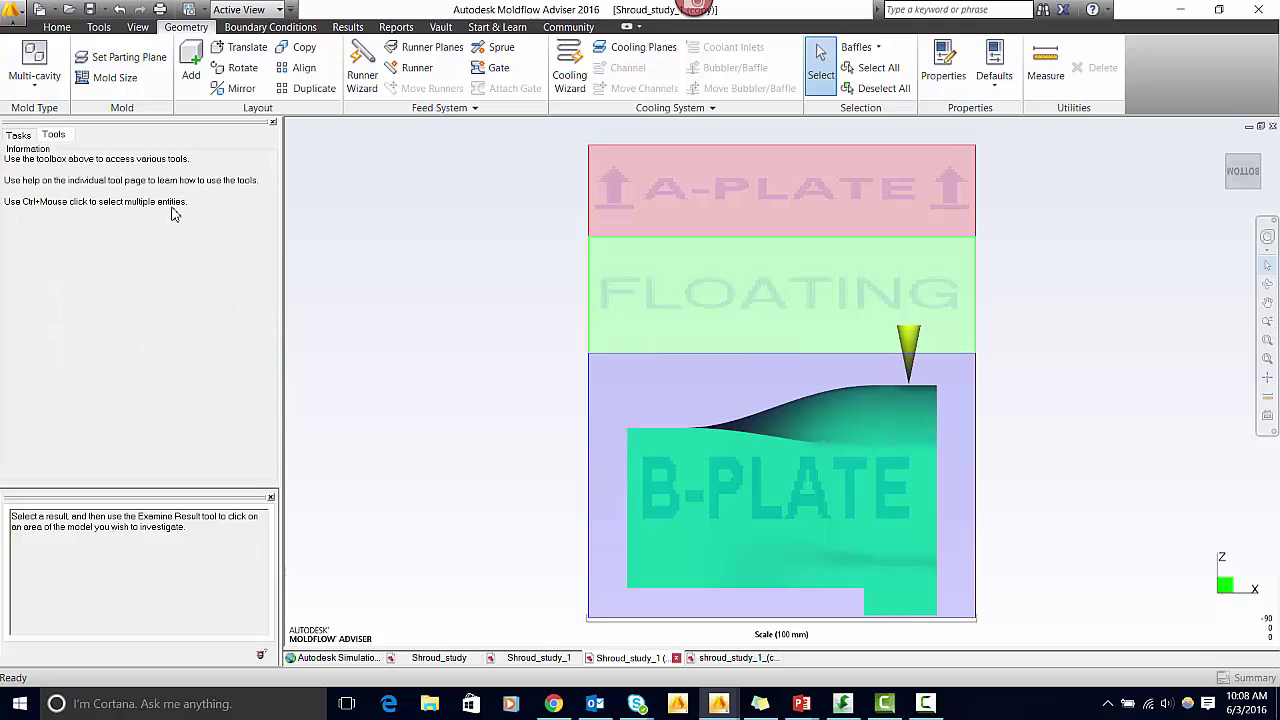
Step: In the Runner System Wizard, make the gates cold circular tapered, 6 mm to 2.5 mm
left_click(364, 80)
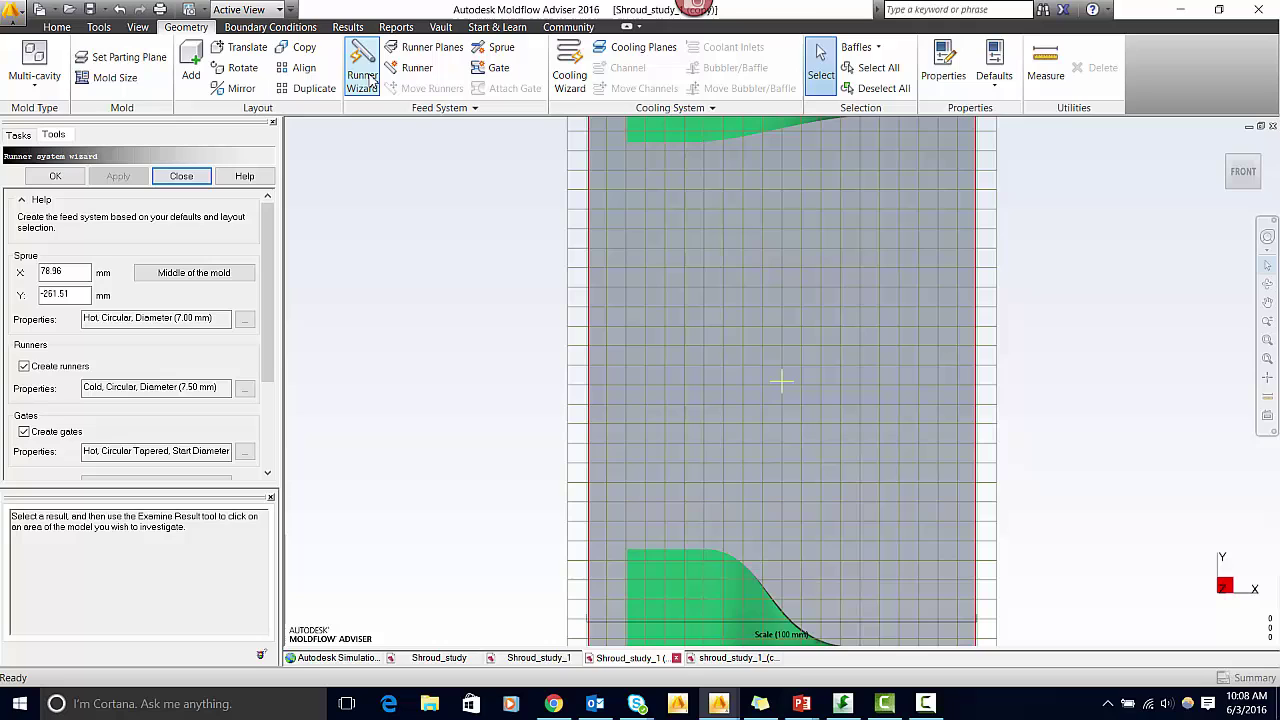
scroll(263, 329, "down", 3)
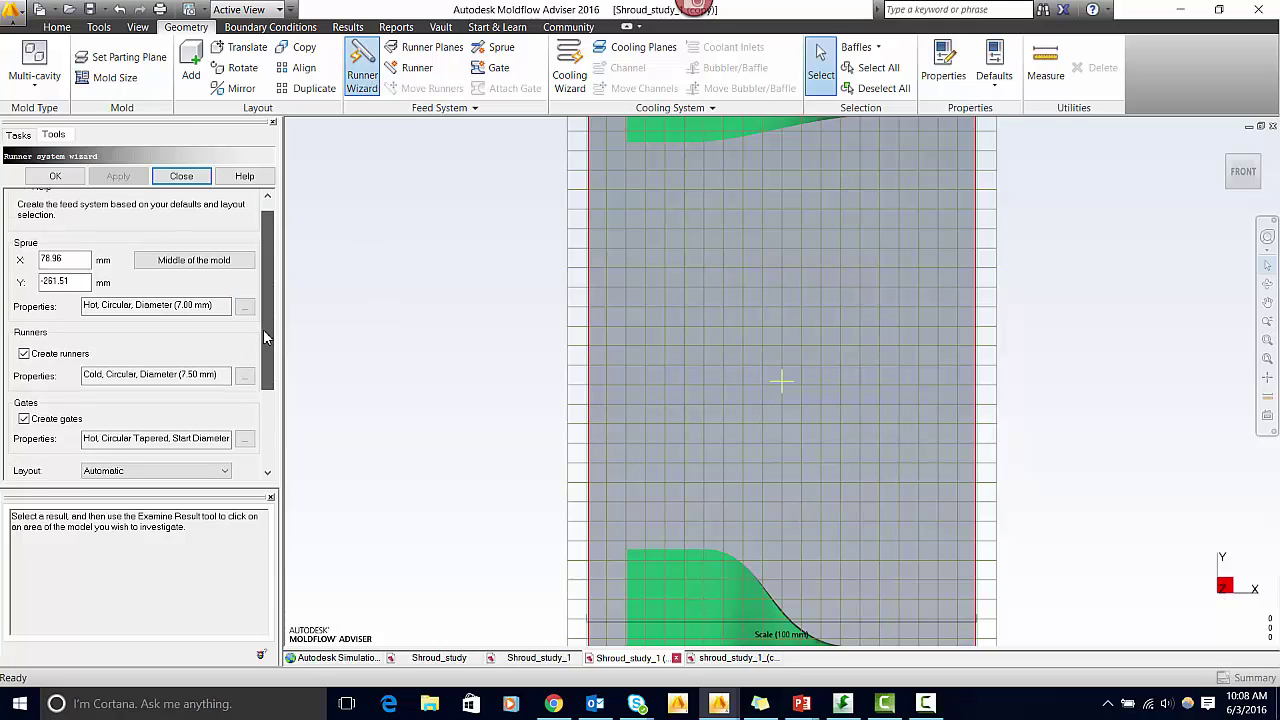
left_click(244, 338)
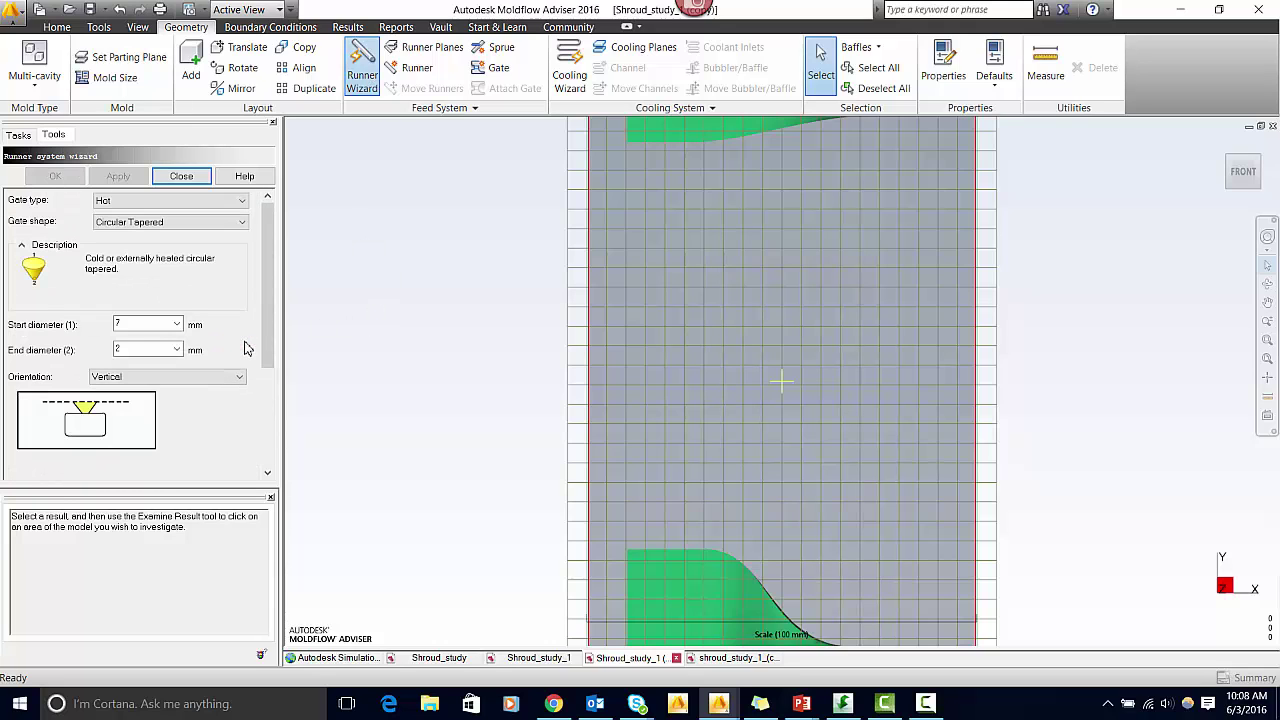
left_click(190, 204)
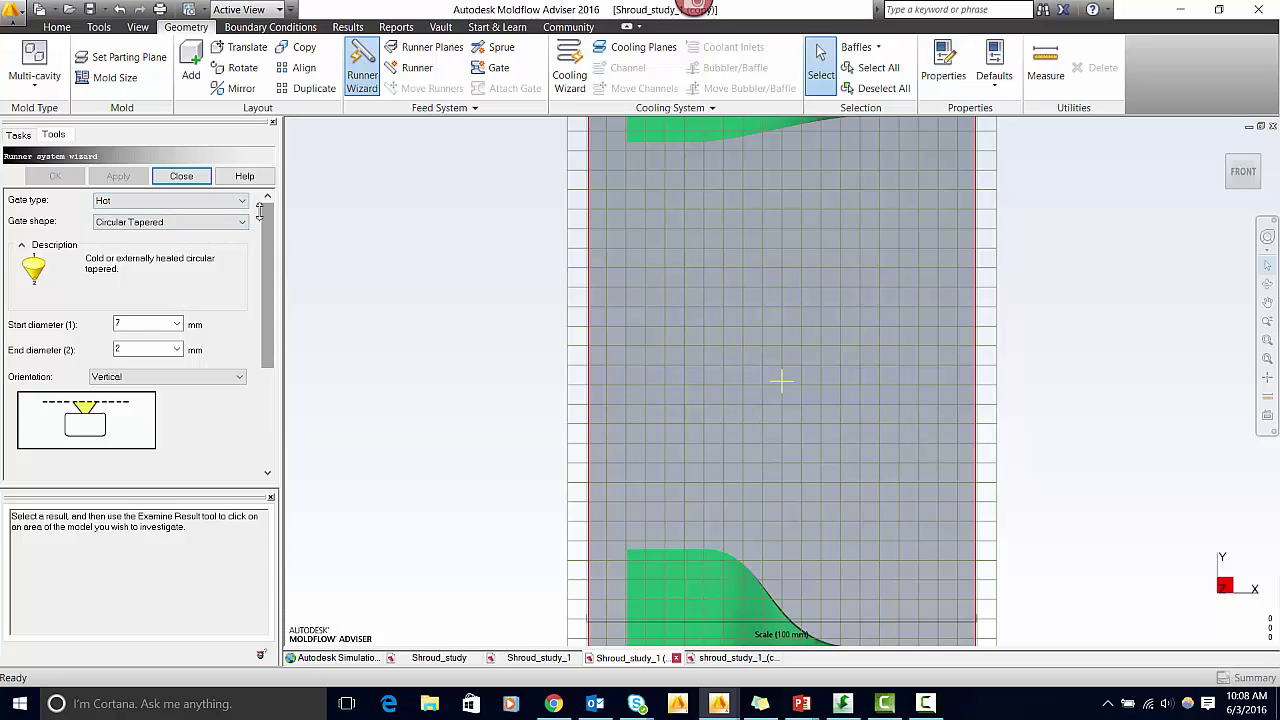
left_click(168, 227)
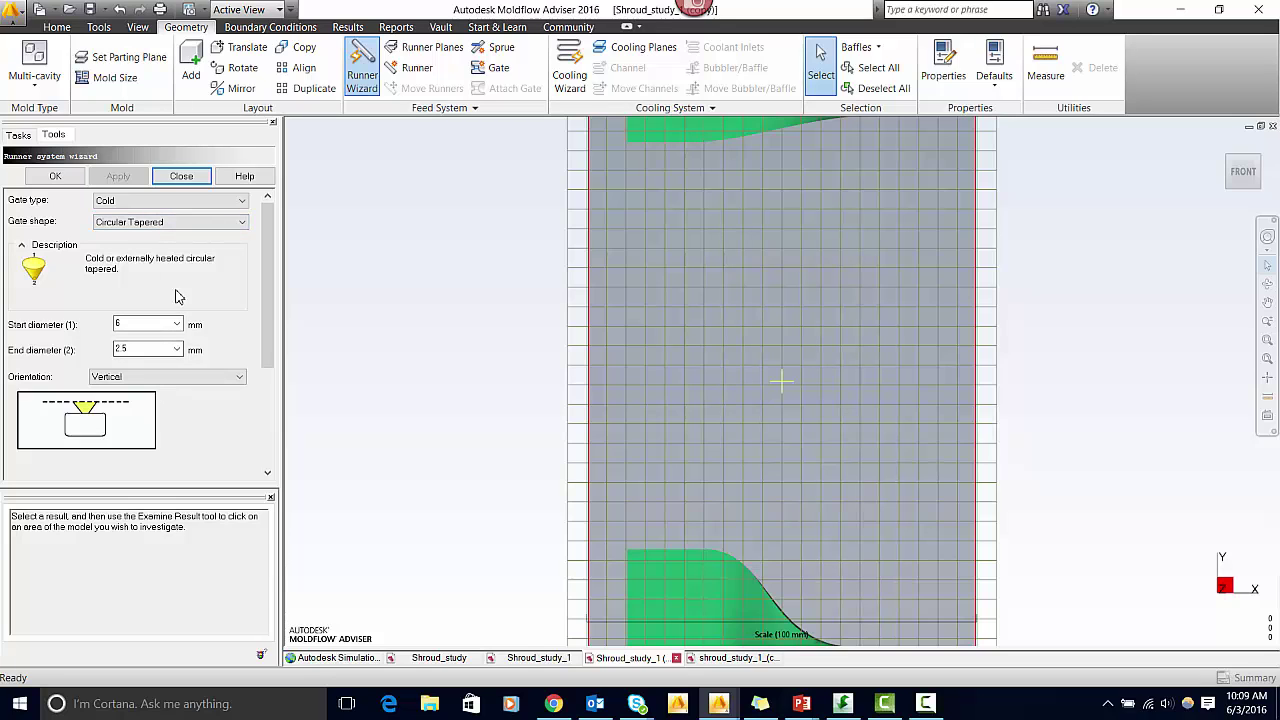
left_click(55, 175)
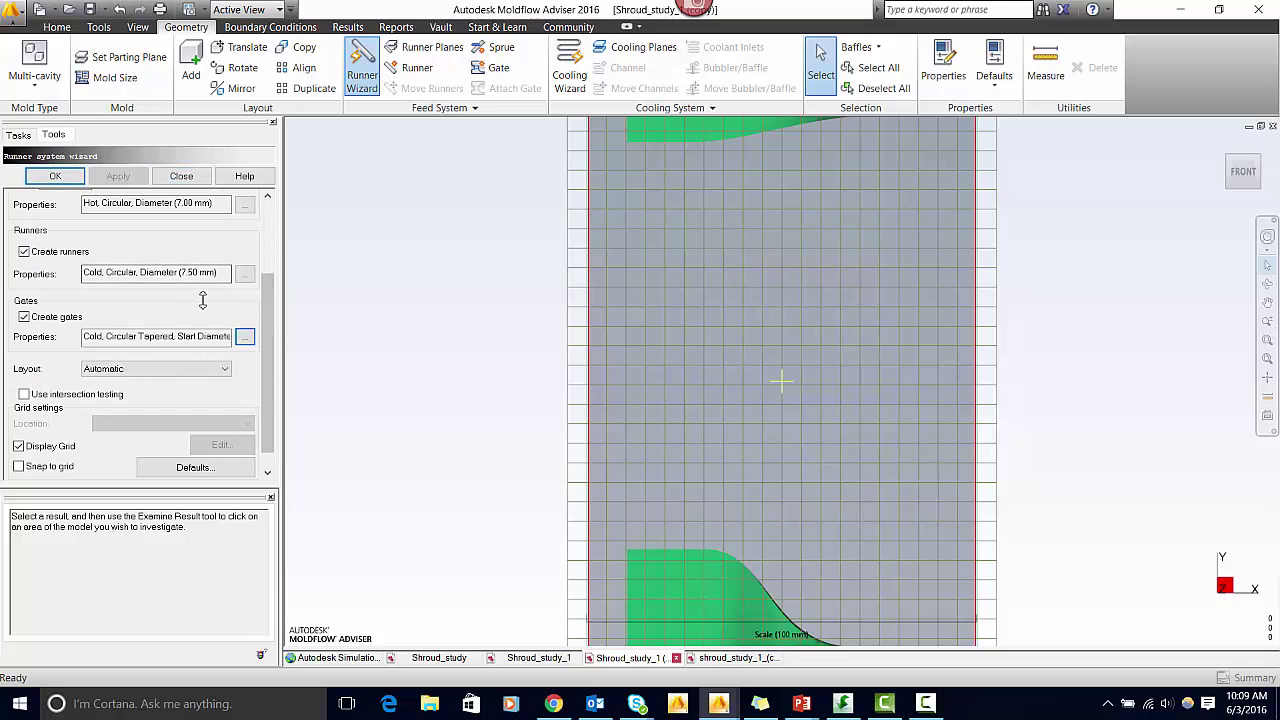
Step: Keep the runners cold circular at 7.5 mm in the runner properties
scroll(265, 318, "up", 2)
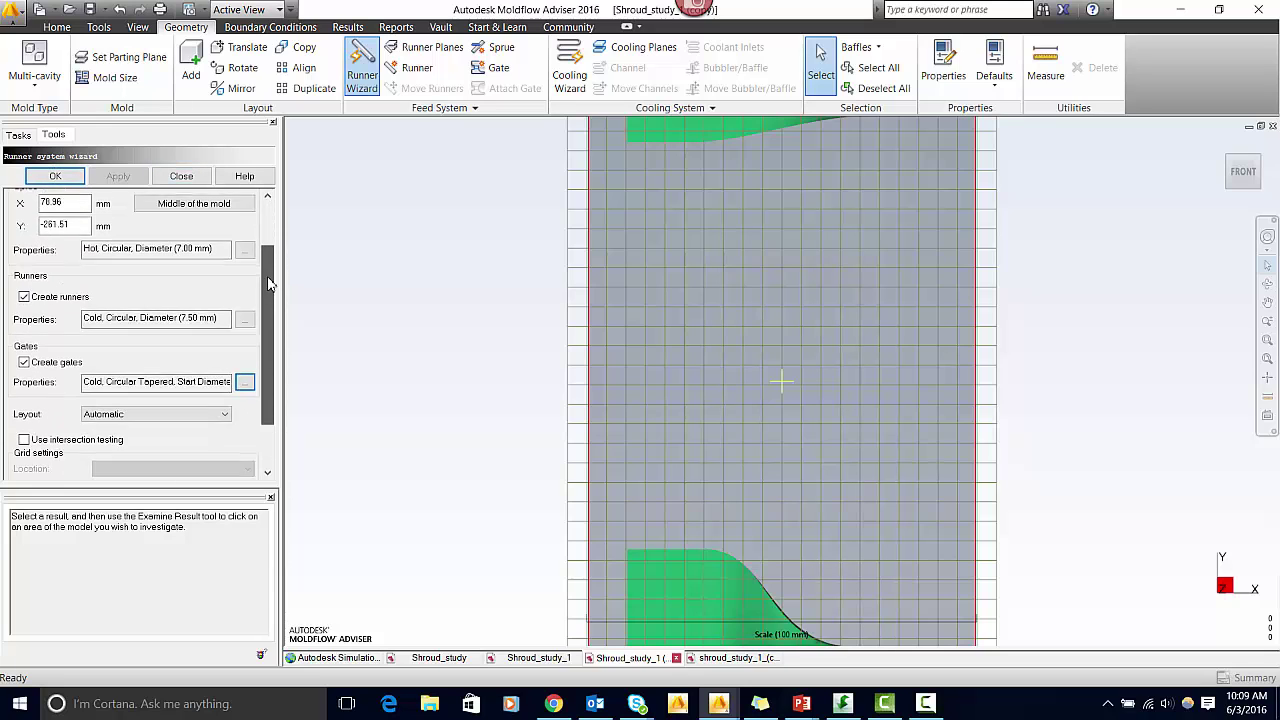
left_click(245, 325)
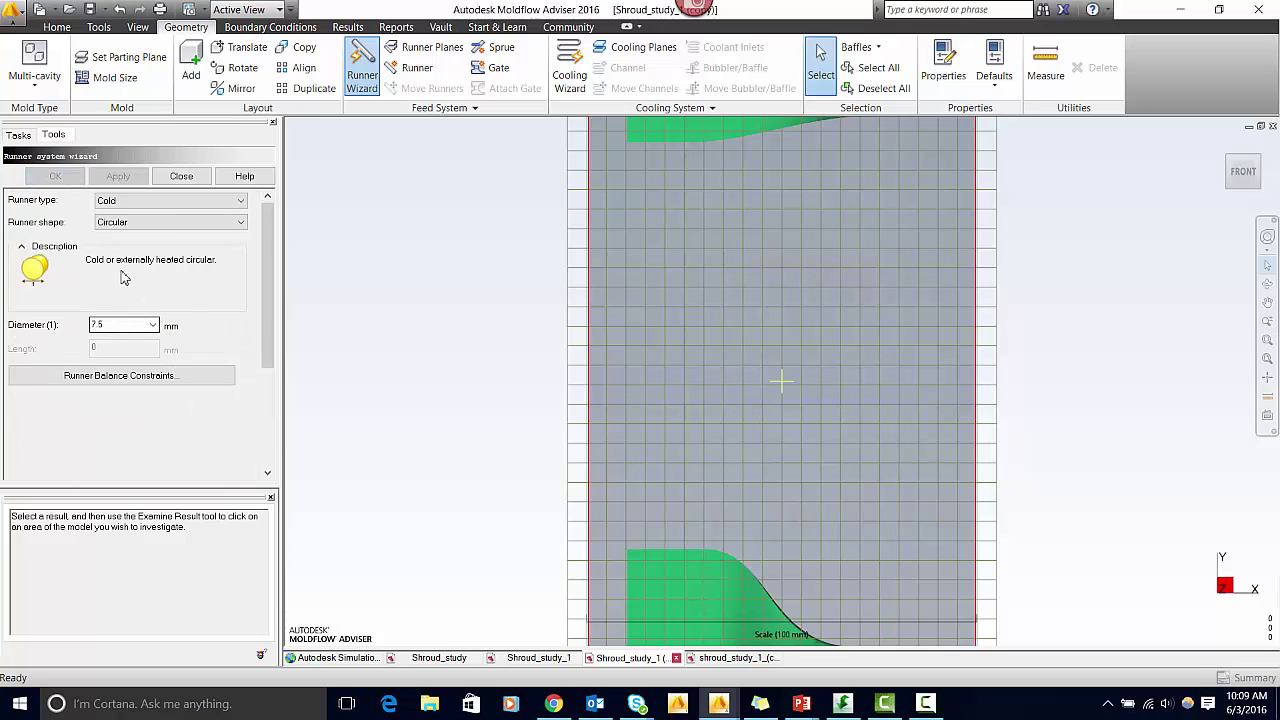
left_click(135, 222)
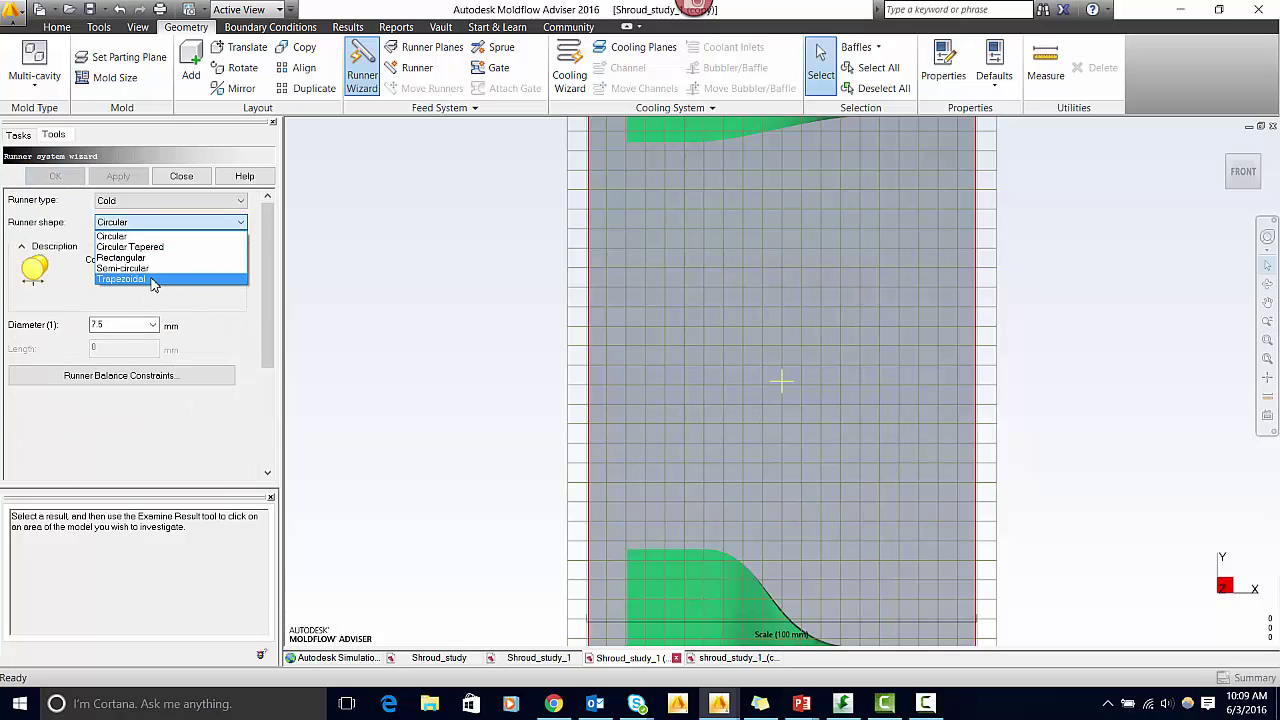
left_click(154, 235)
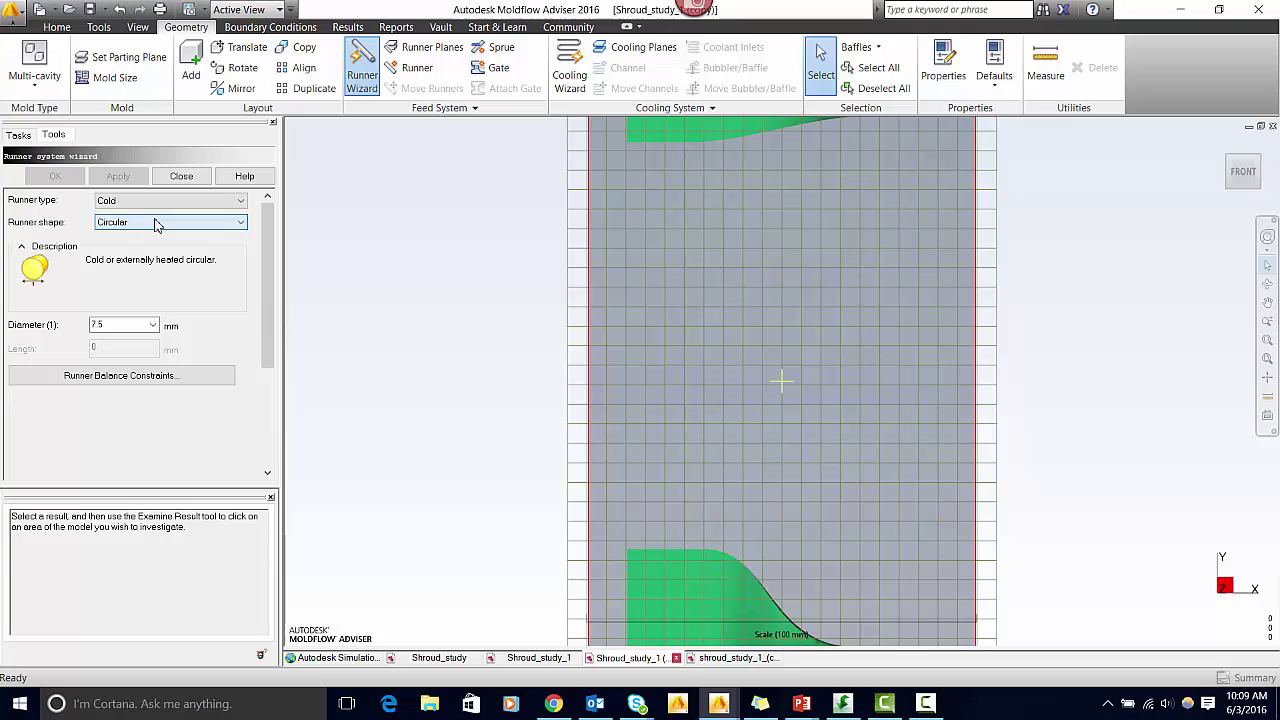
left_click(181, 176)
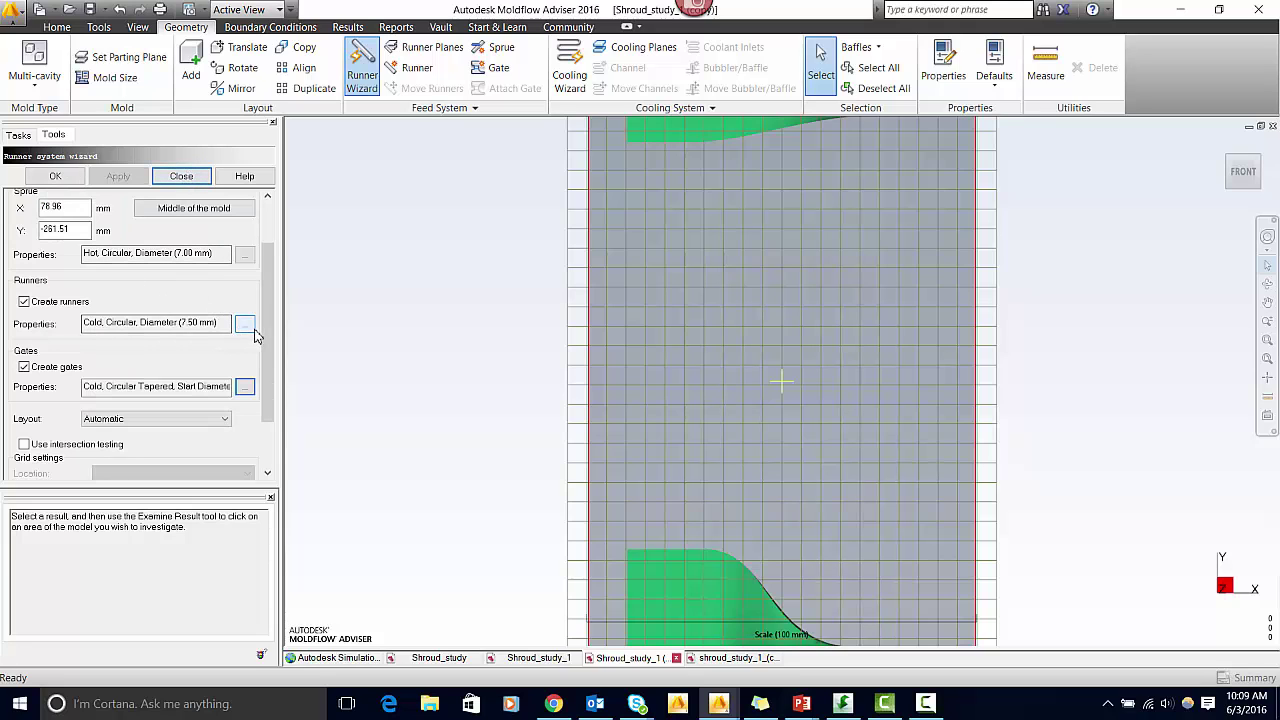
Step: Make the sprue a cold, circular tapered sprue (5 to 7 mm) and generate the runner system
scroll(272, 245, "up", 1)
scroll(272, 245, "up", 1)
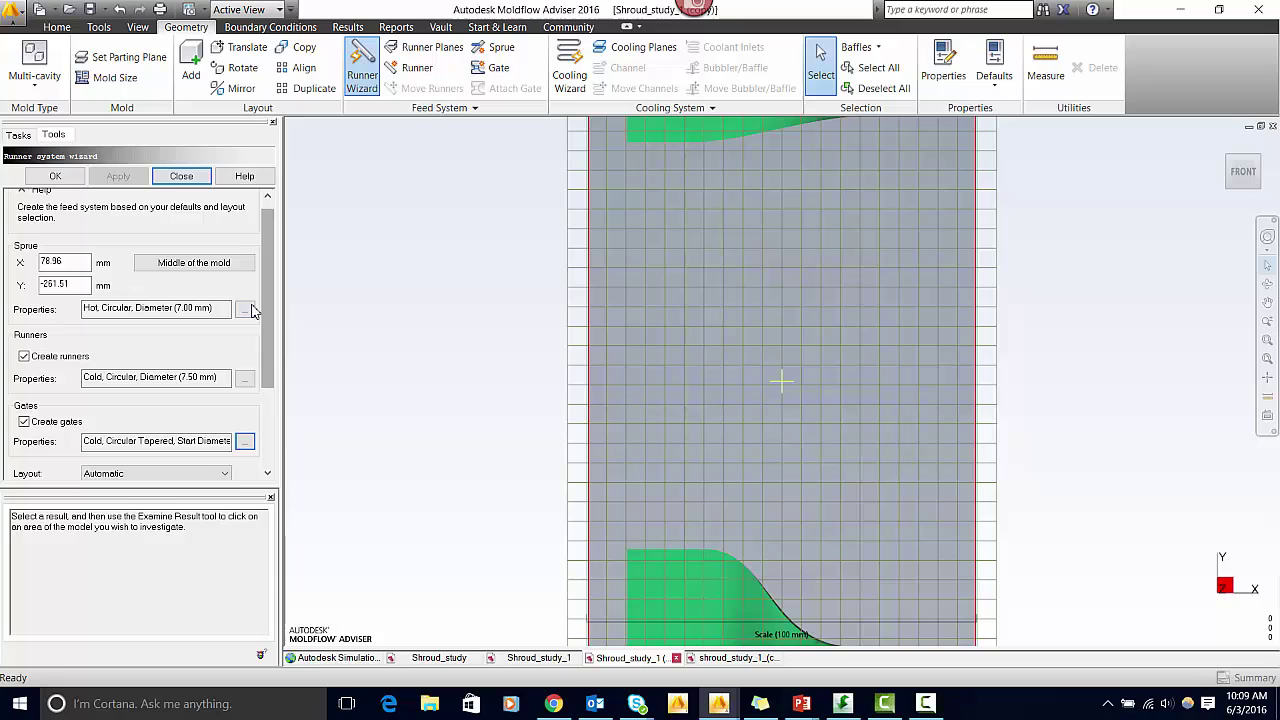
left_click(250, 316)
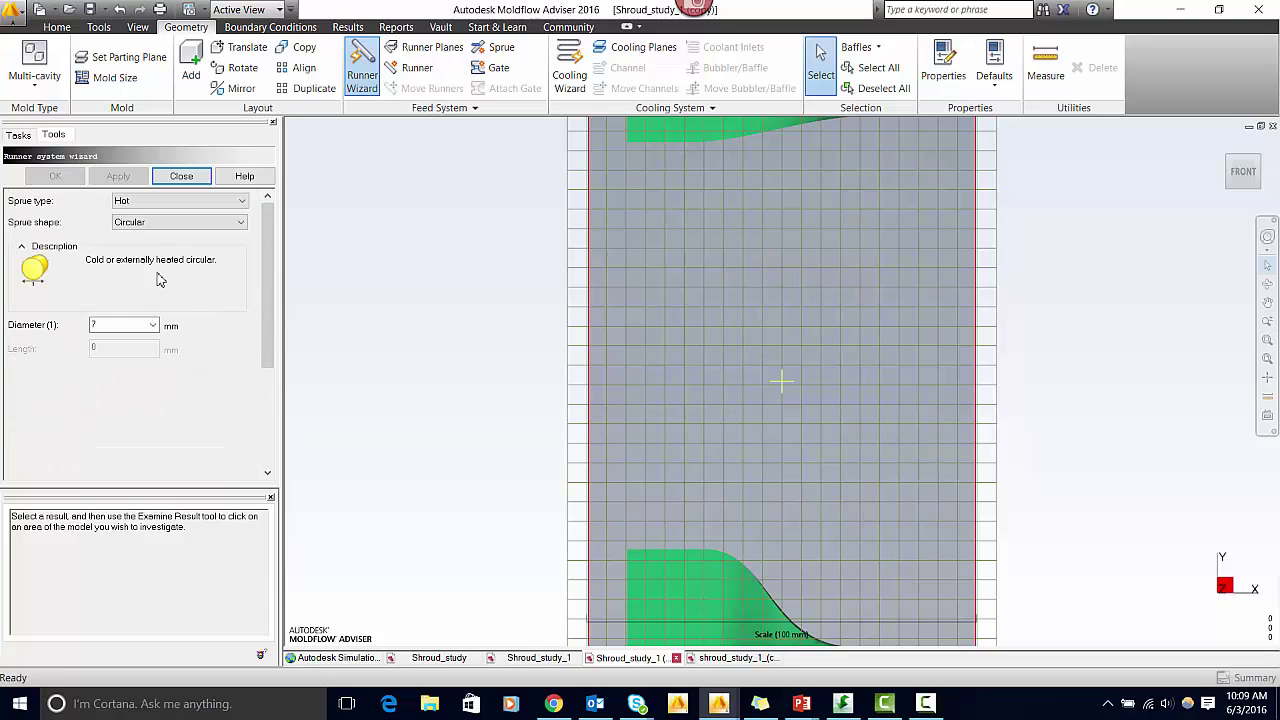
left_click(180, 201)
left_click(150, 226)
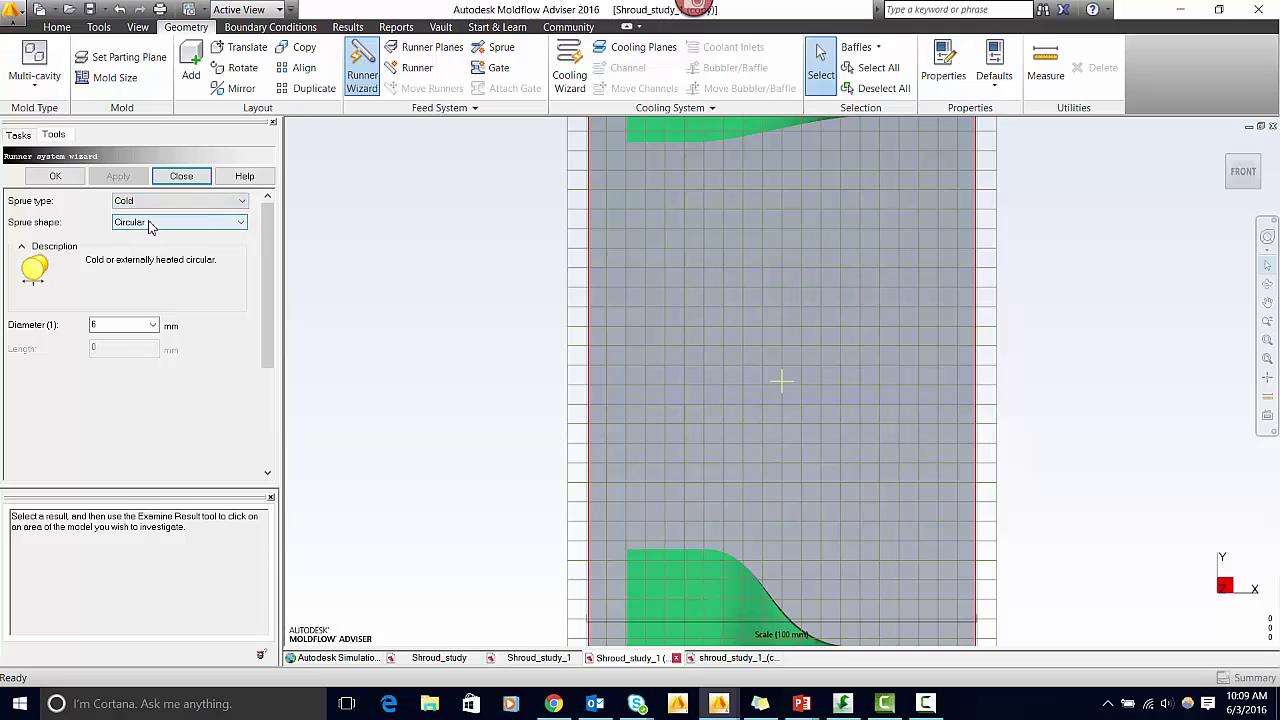
left_click(148, 224)
left_click(148, 244)
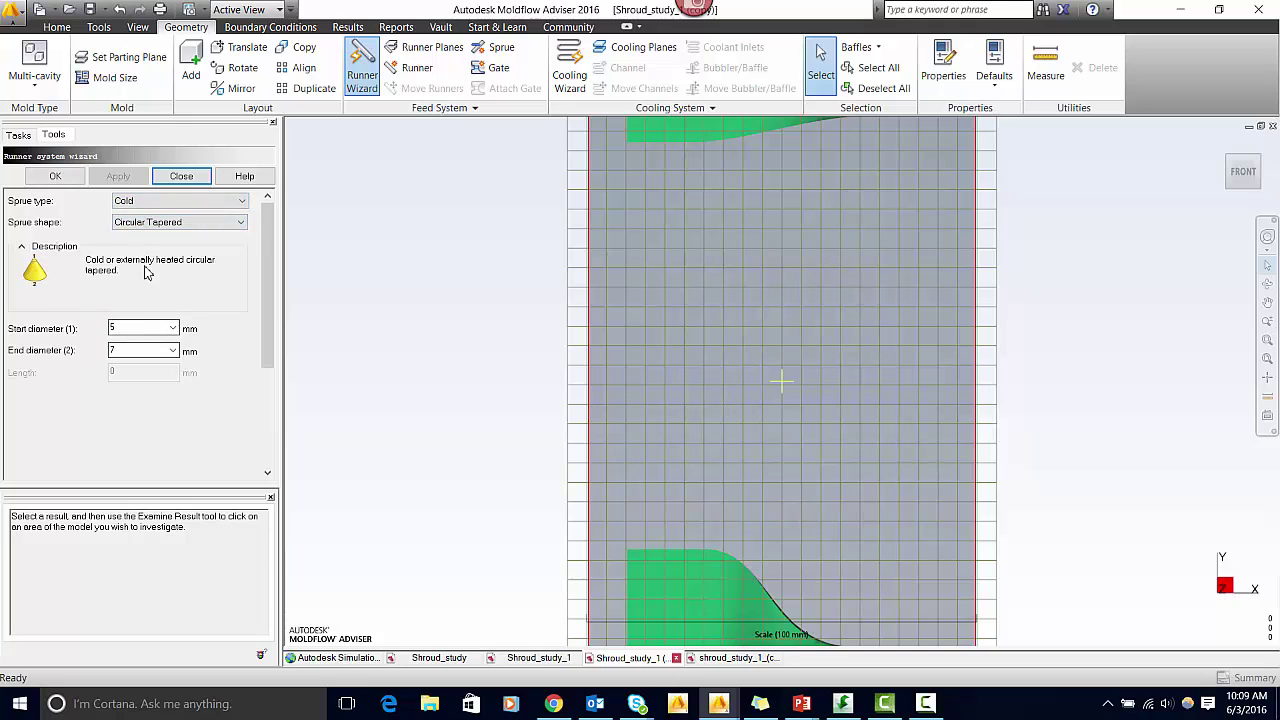
left_click(55, 176)
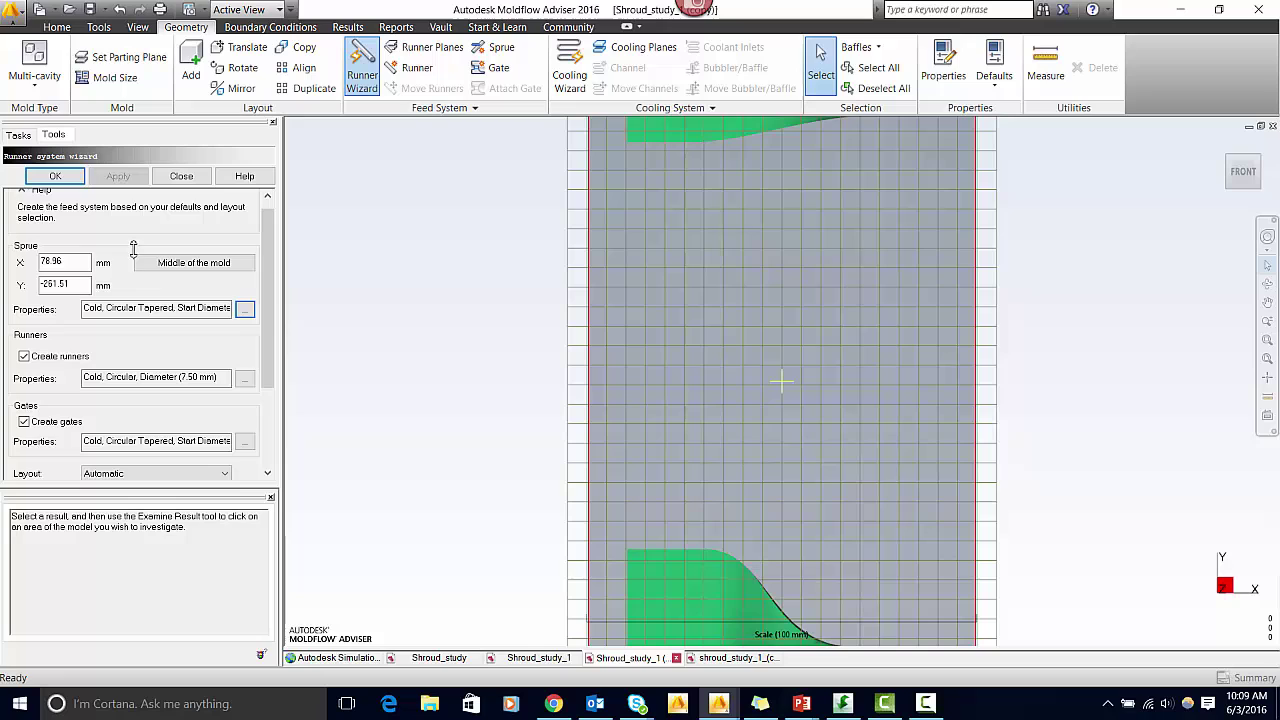
scroll(133, 250, "up", 1)
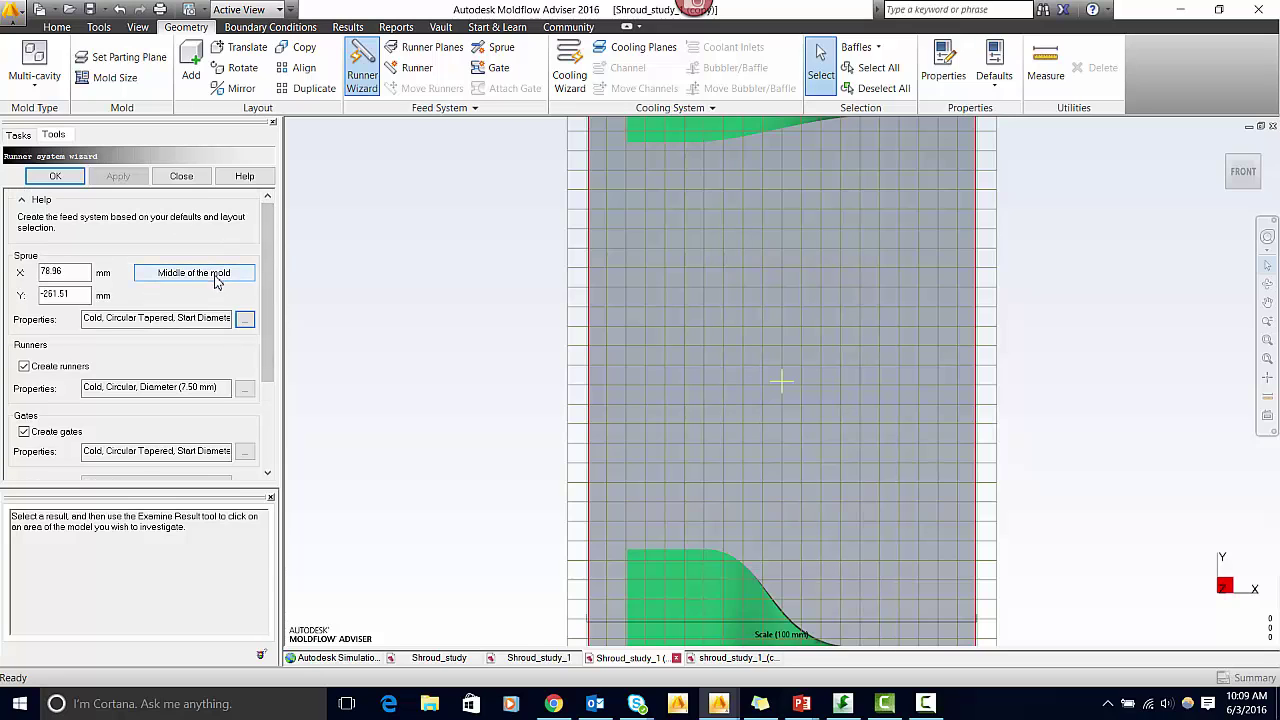
left_click(55, 176)
Step: Make the left vertical drop circular tapered from 7.5 mm to 6 mm
left_click(1238, 172)
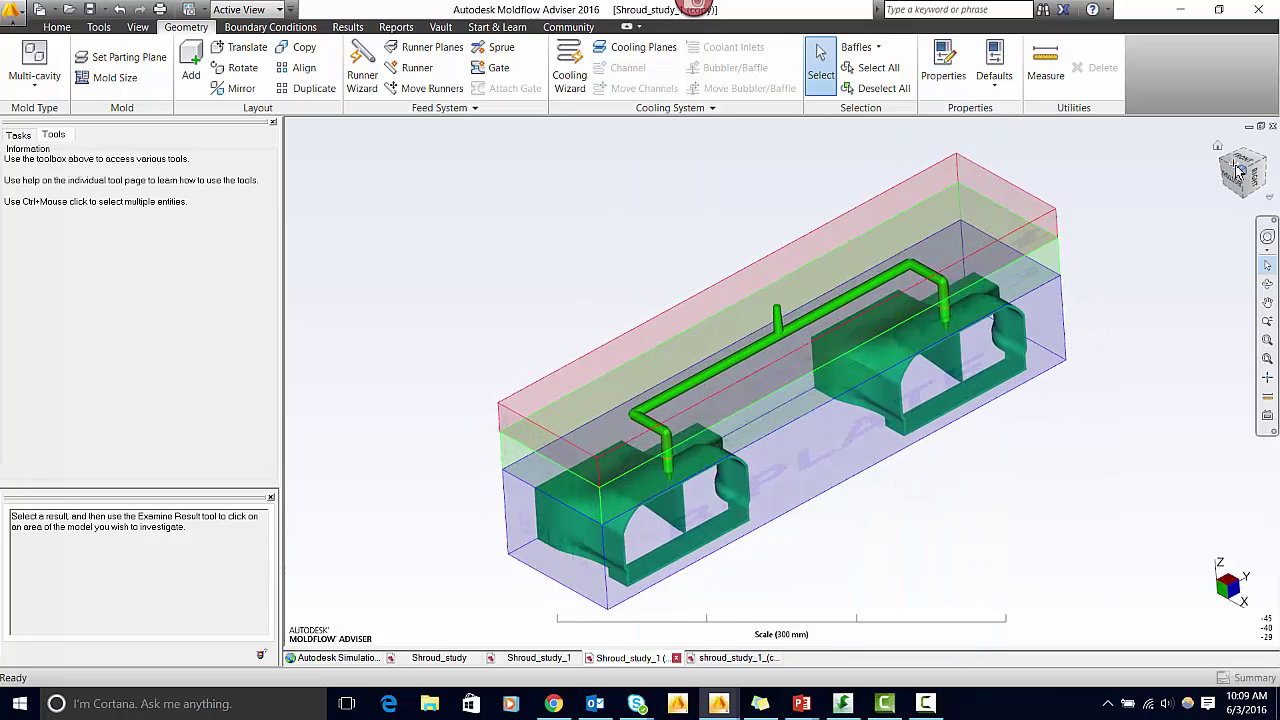
left_click(680, 450)
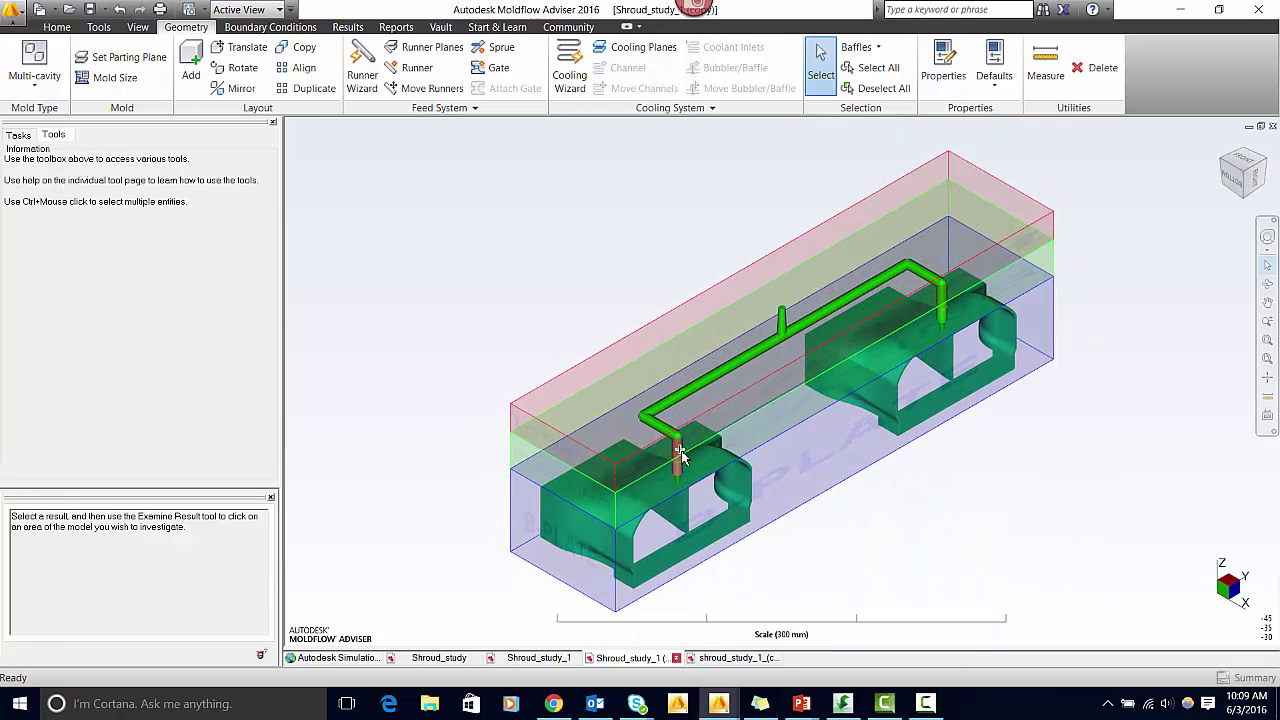
double_click(680, 450)
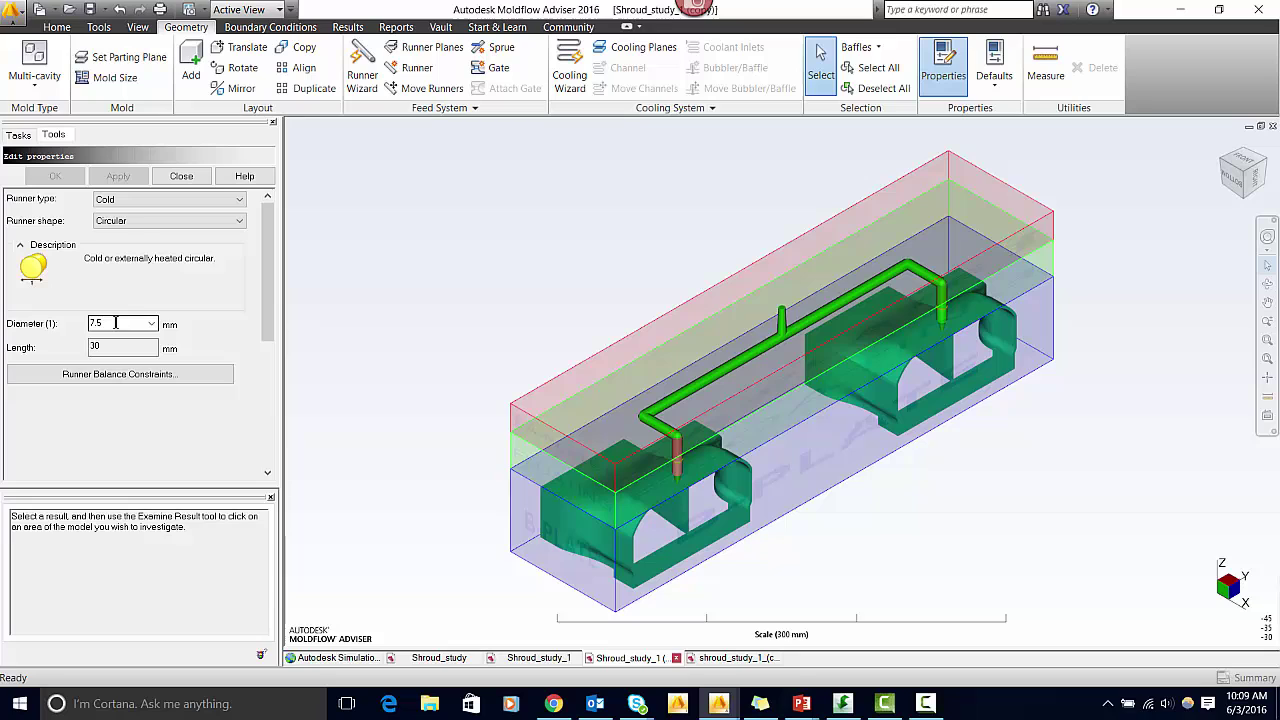
left_click(138, 221)
left_click(134, 246)
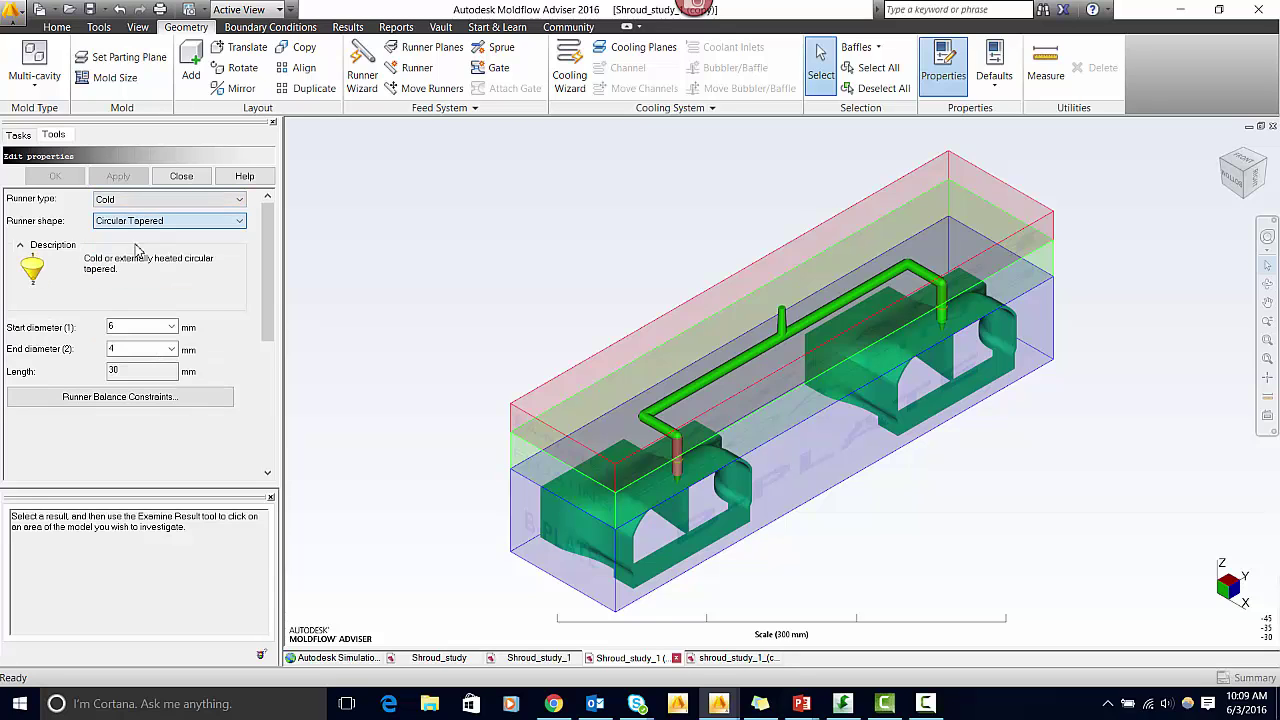
double_click(136, 326)
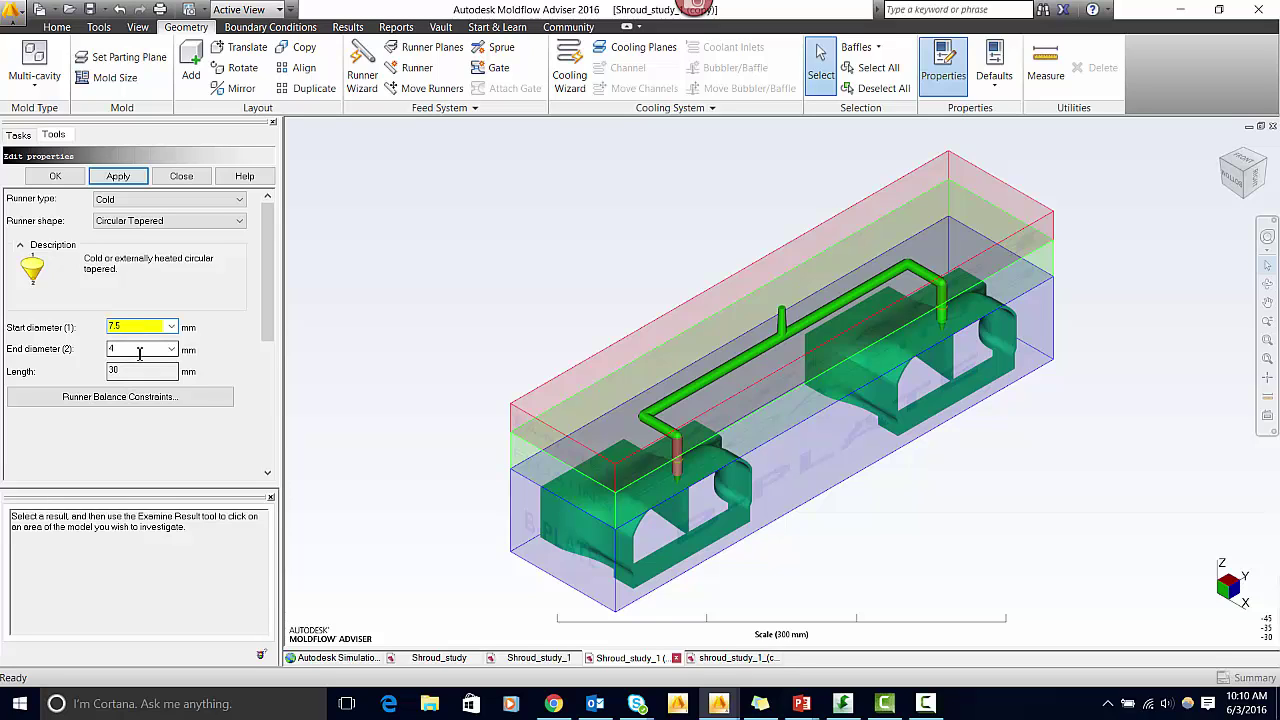
double_click(117, 349)
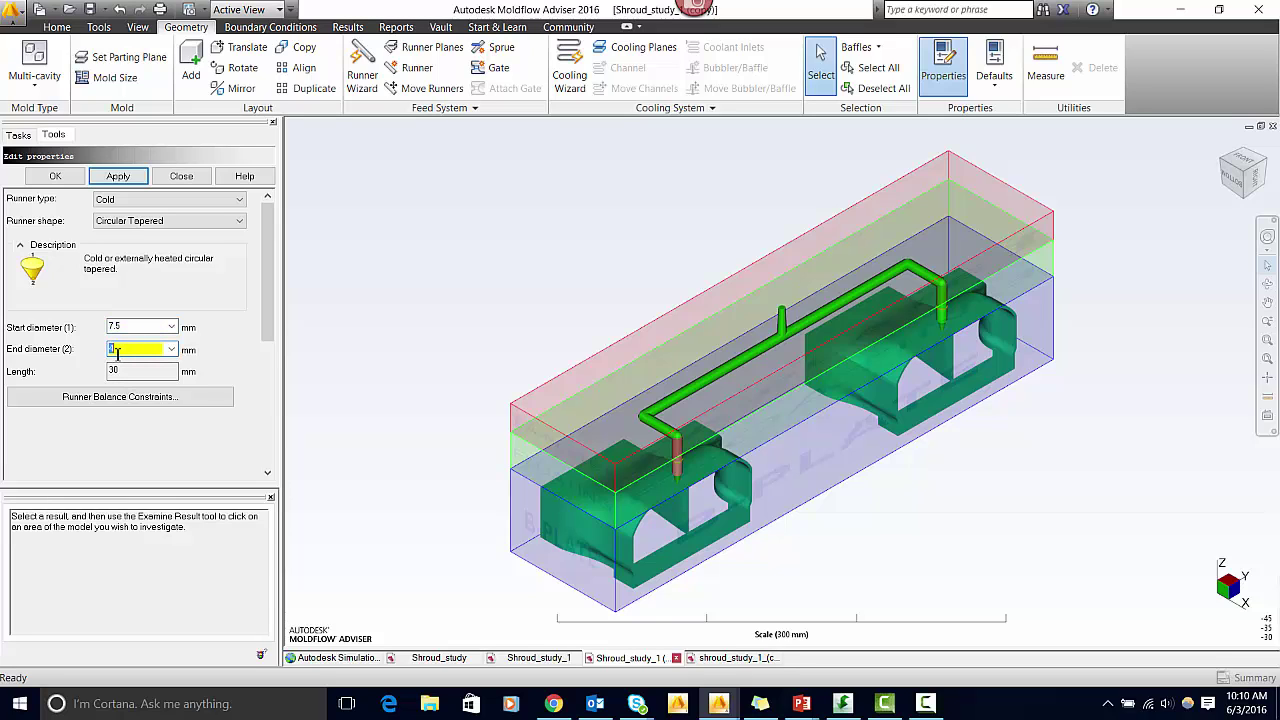
left_click(118, 176)
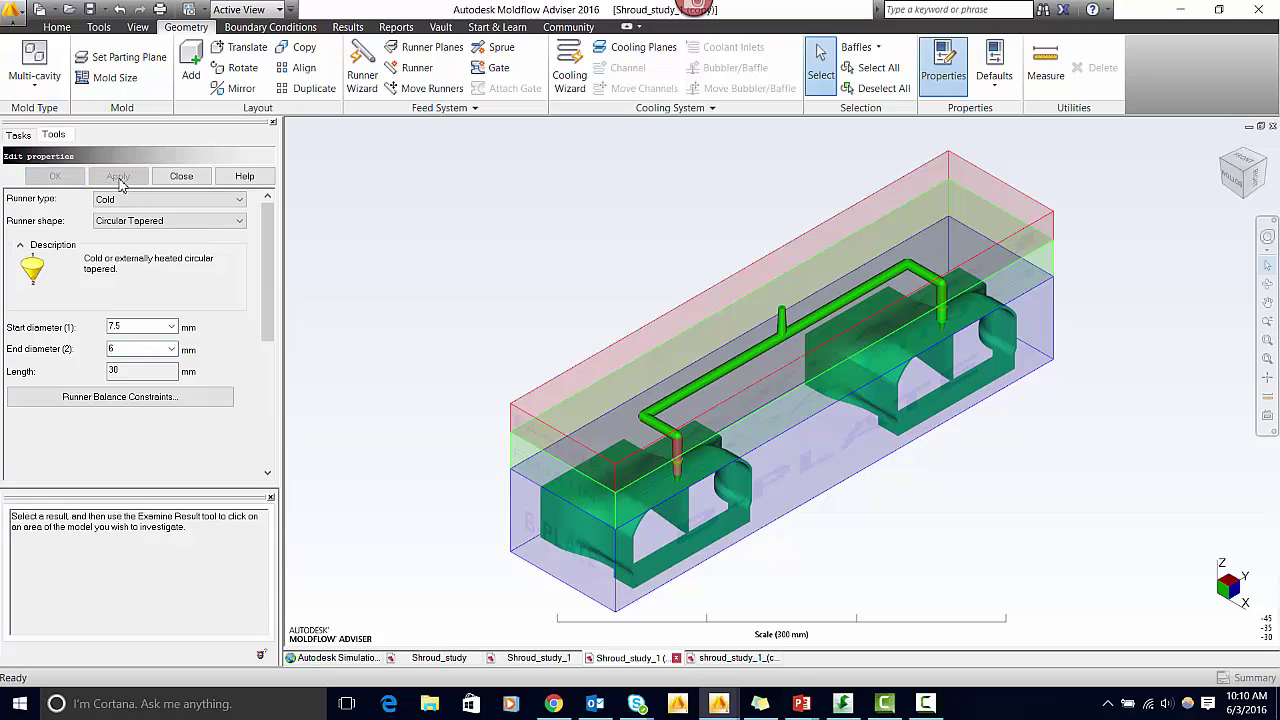
Step: Make the right vertical drop circular tapered from 7.5 mm to 6 mm
left_click(943, 304)
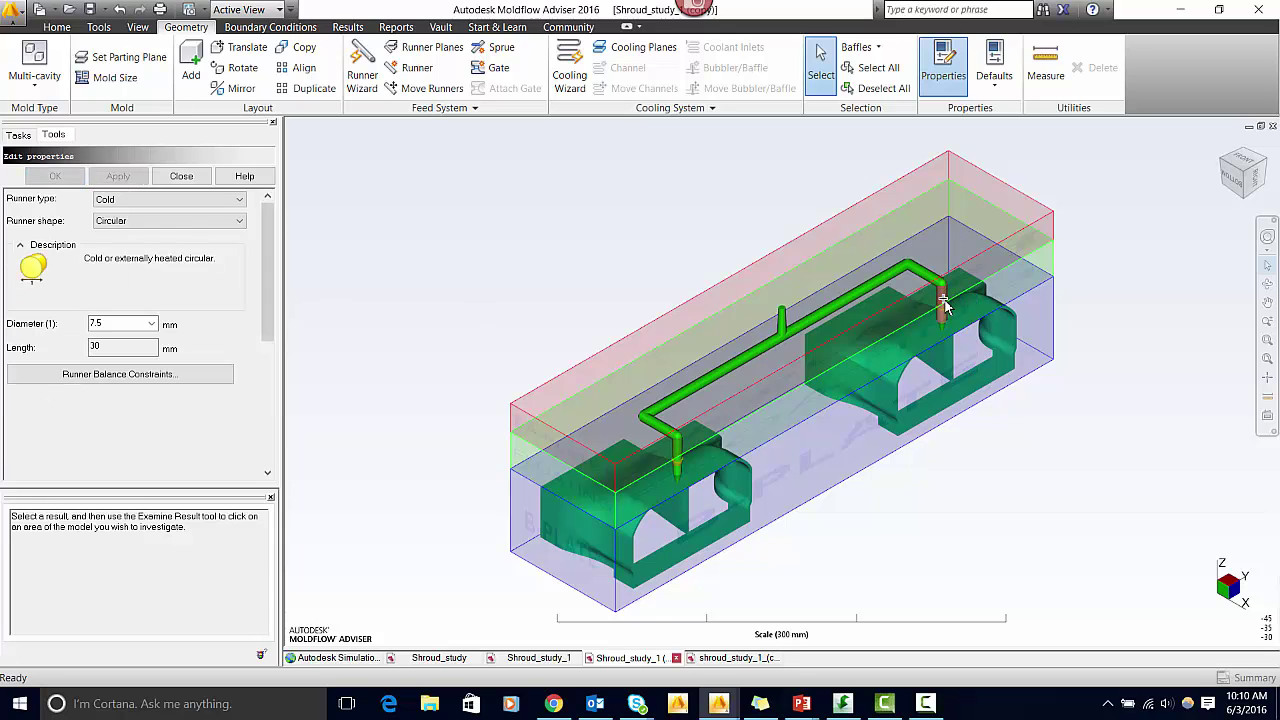
left_click(130, 220)
left_click(128, 246)
double_click(135, 326)
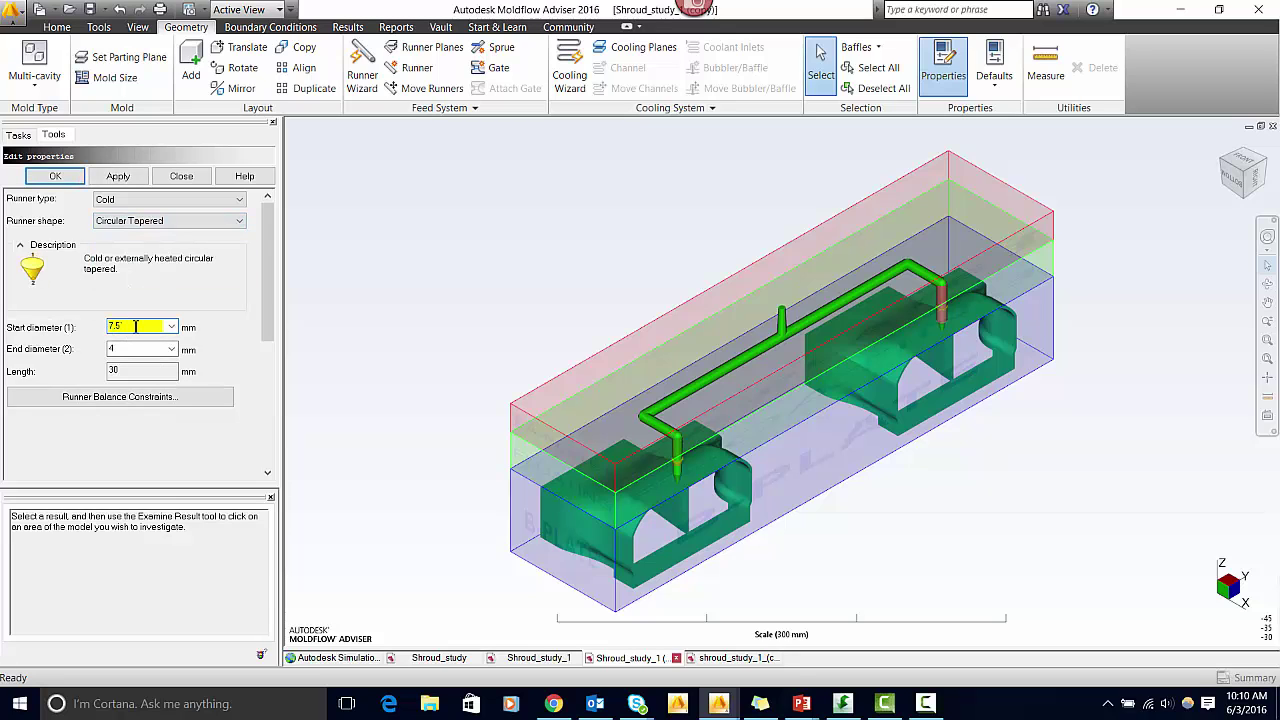
type("7.5")
double_click(110, 348)
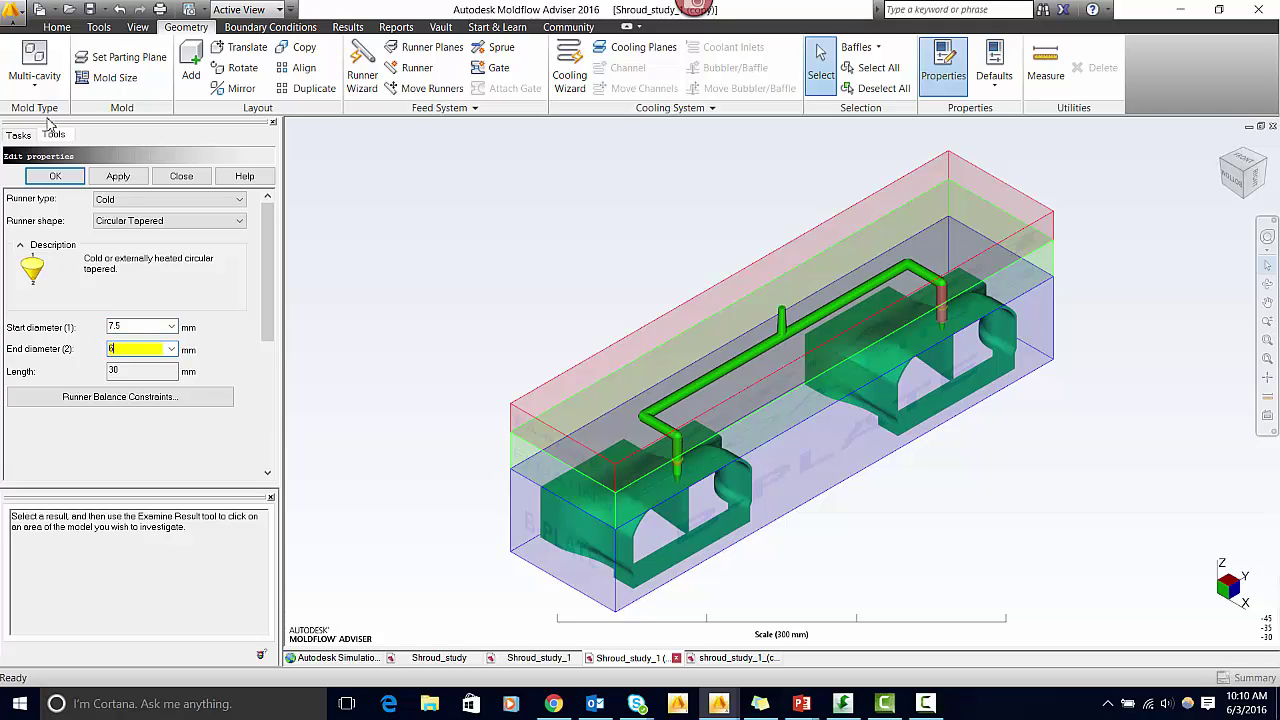
type("6")
left_click(55, 175)
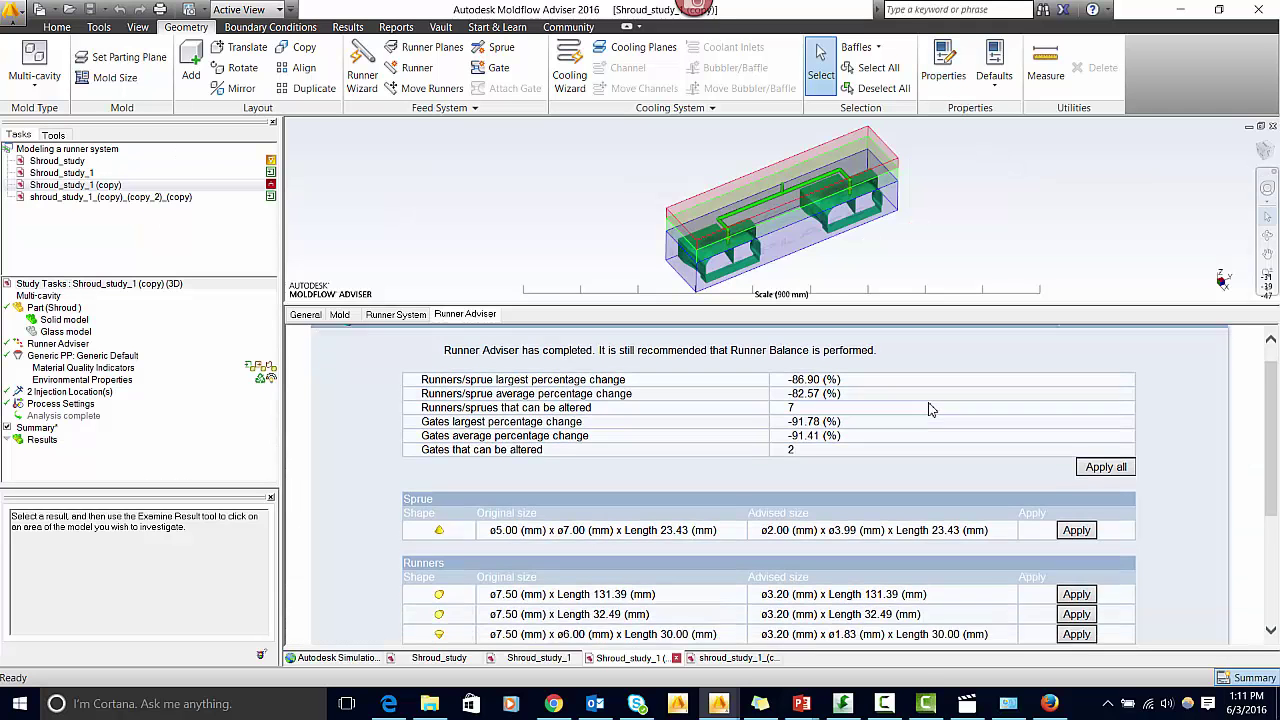
scroll(925, 405, "down", 3)
scroll(929, 409, "down", 5)
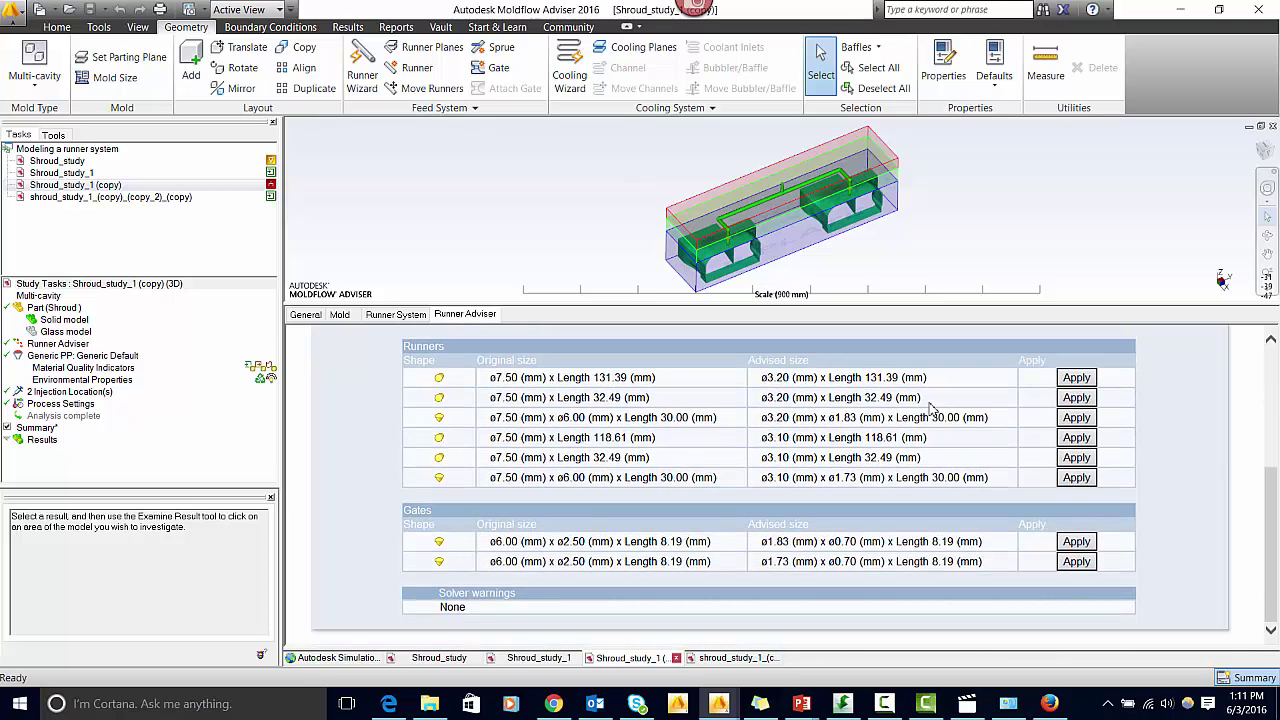
scroll(929, 405, "up", 8)
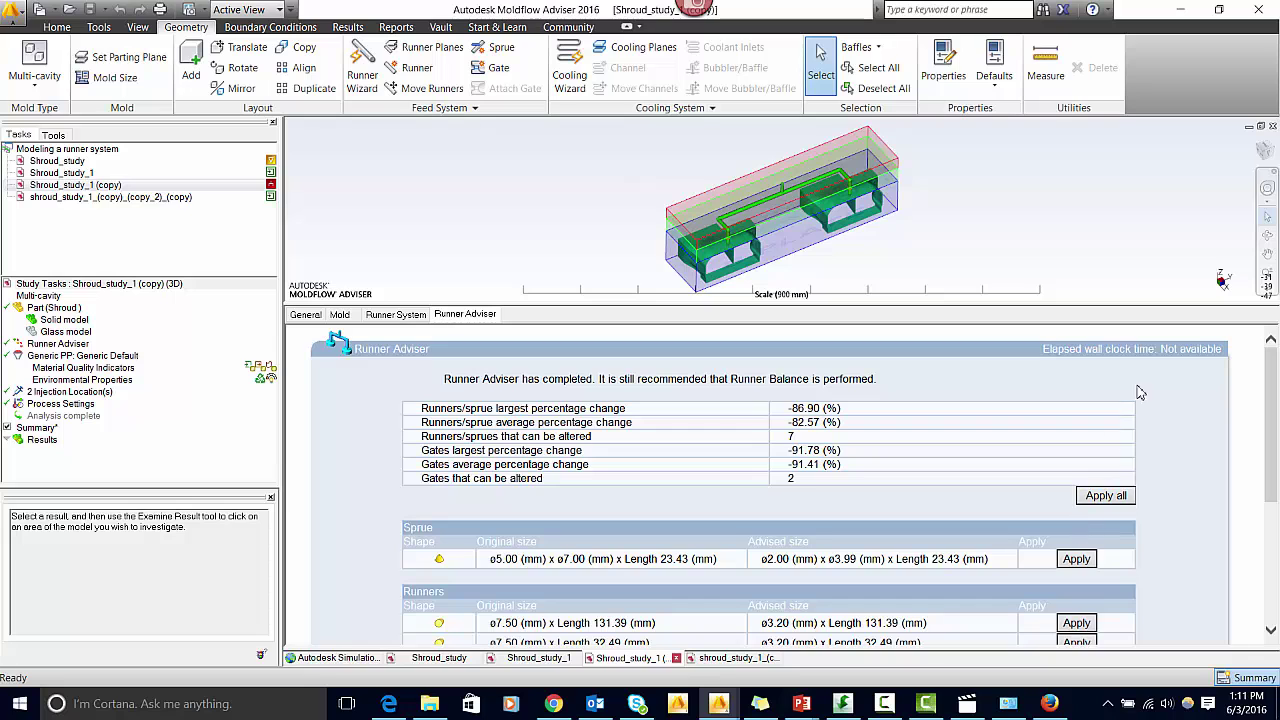
left_click(1250, 678)
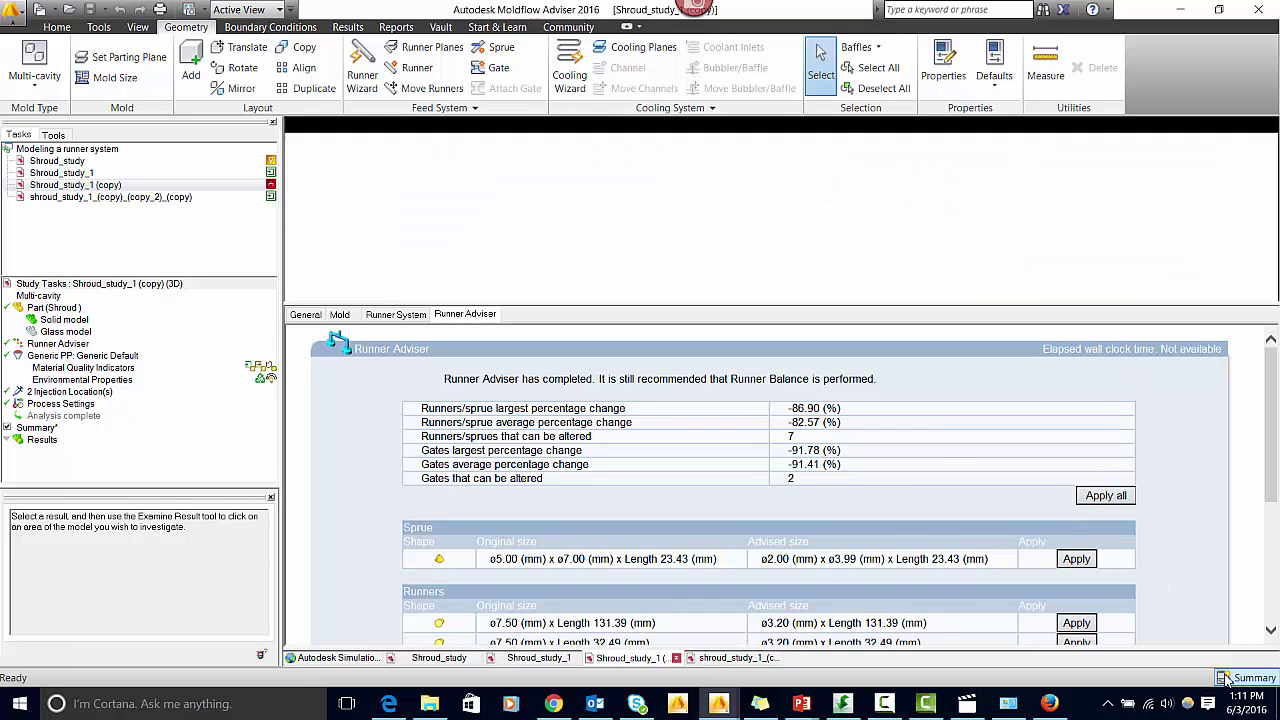